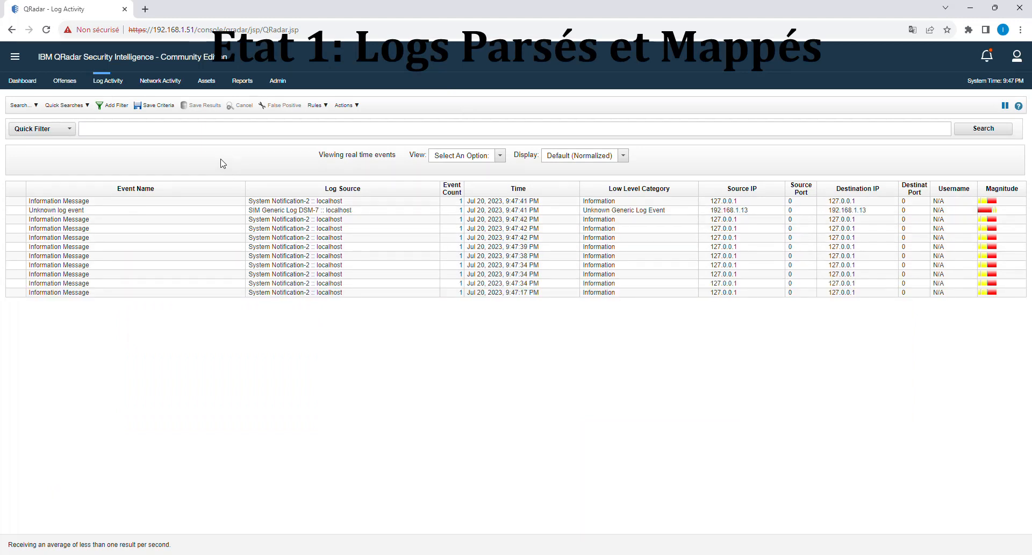
Step: Filter the log activity to events whose Log Source equals WindowsAuthServer @ 192.168.1.13
{"action": "left_click", "coordinate": [106, 84]}
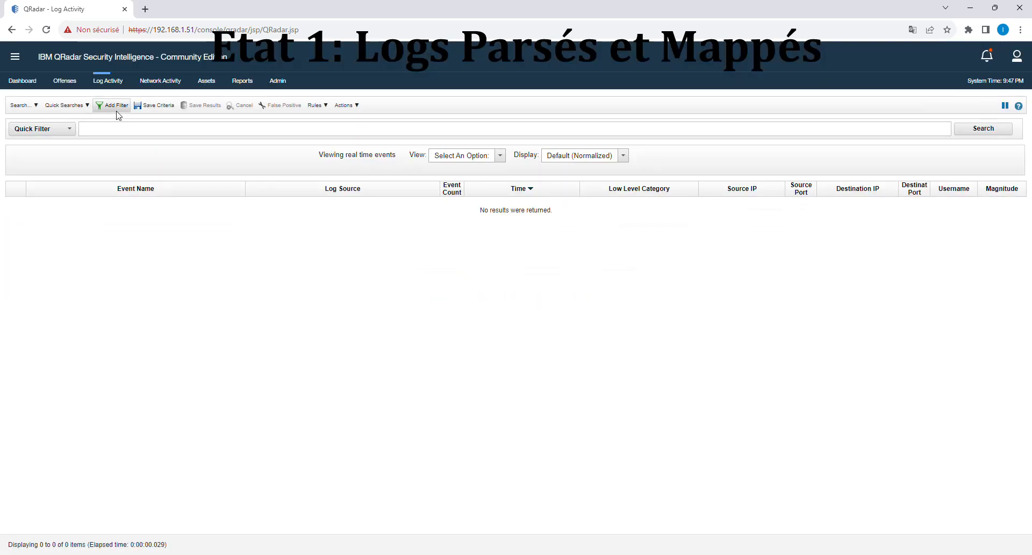
{"action": "left_click", "coordinate": [114, 106]}
{"action": "key", "text": "ctrl+a"}
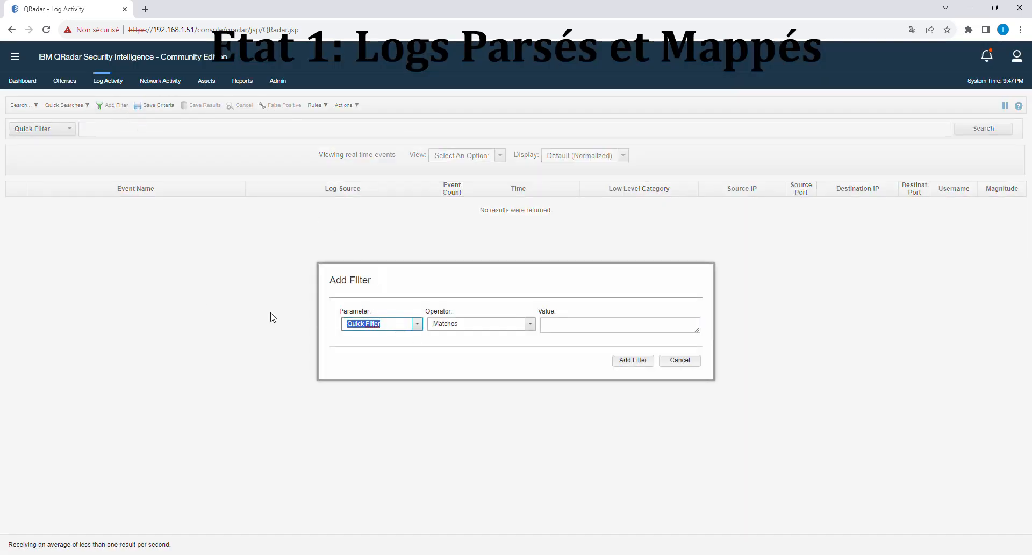
{"action": "type", "text": "log source"}
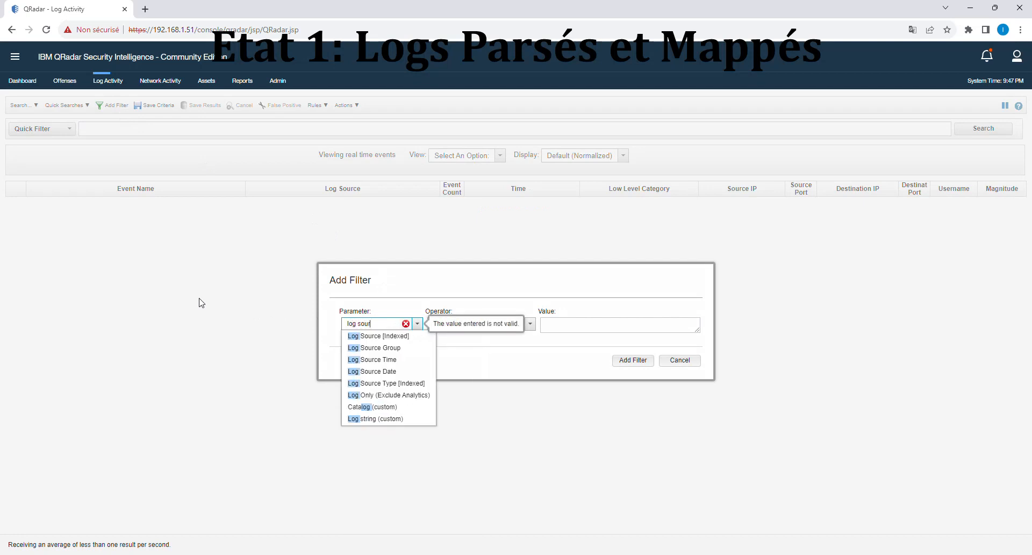
{"action": "left_click", "coordinate": [377, 336]}
{"action": "left_click", "coordinate": [649, 341]}
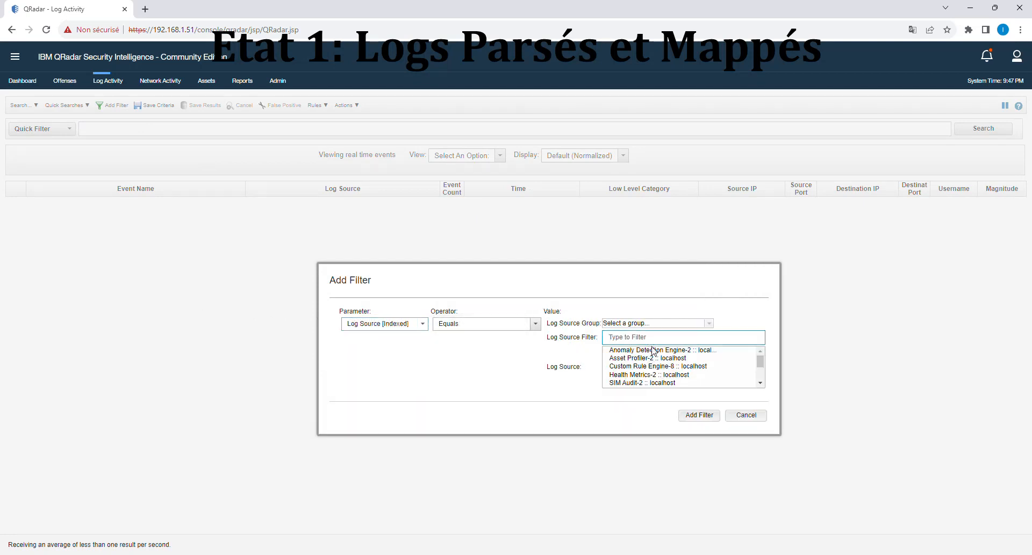
{"action": "type", "text": "192"}
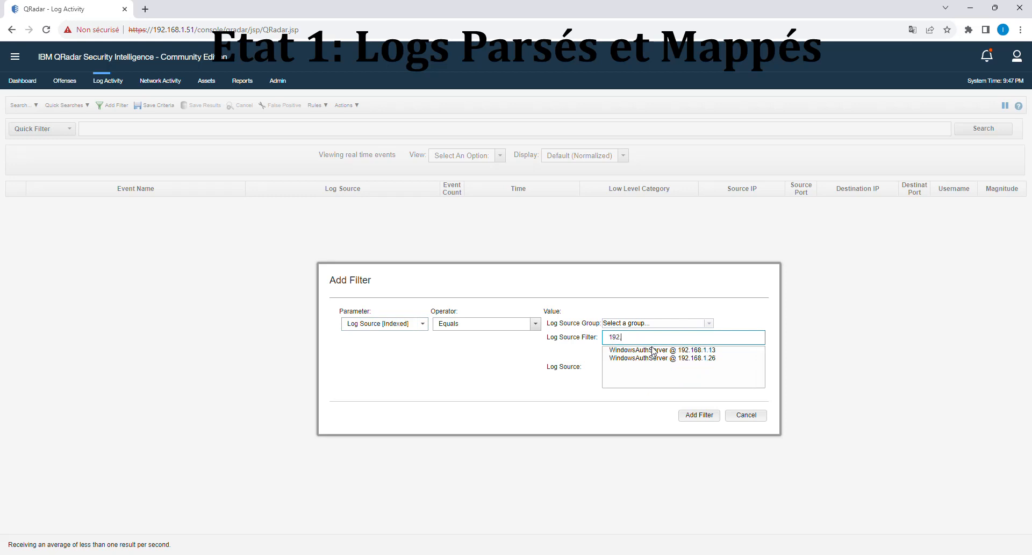
{"action": "left_click", "coordinate": [666, 351]}
{"action": "left_click", "coordinate": [704, 417]}
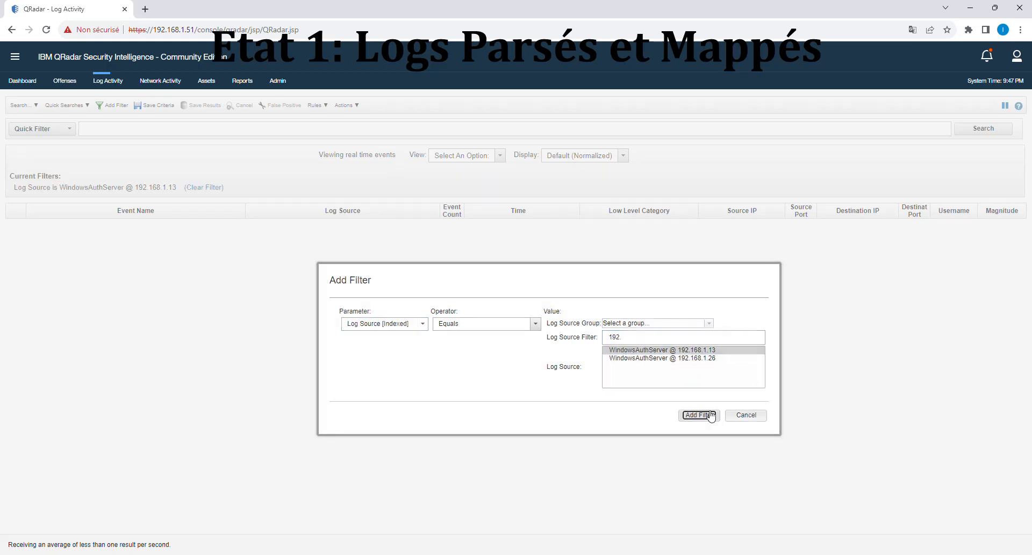
Step: Show the events of the filtered log source from the Last 7 Days
{"action": "left_click", "coordinate": [500, 155]}
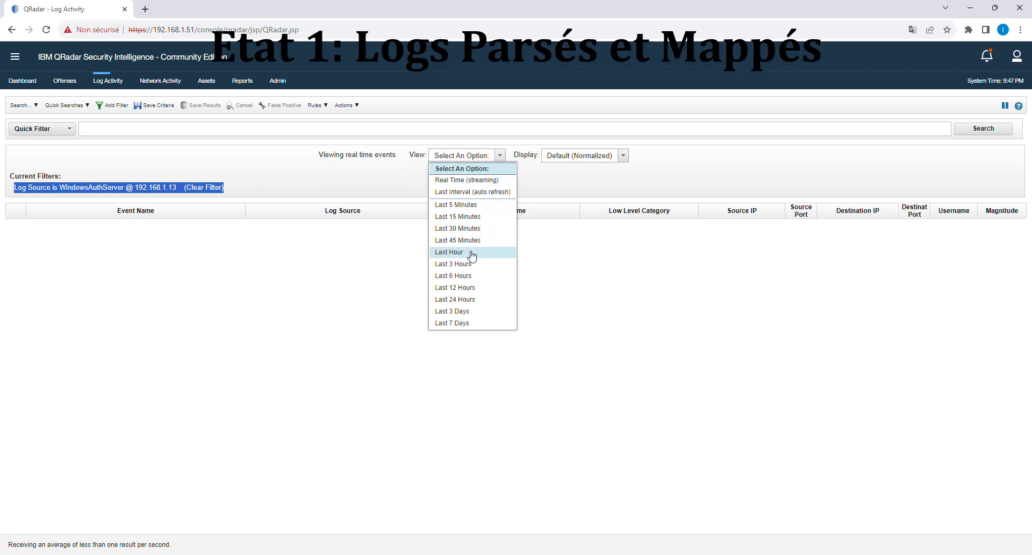
{"action": "left_click", "coordinate": [457, 322]}
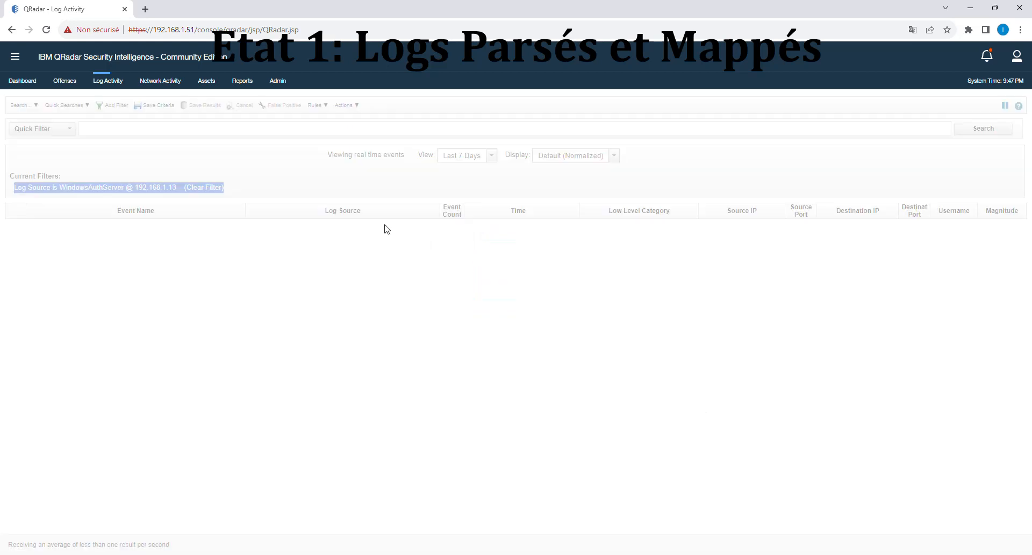
{"action": "scroll", "coordinate": [382, 435], "scroll_direction": "down", "scroll_amount": 2}
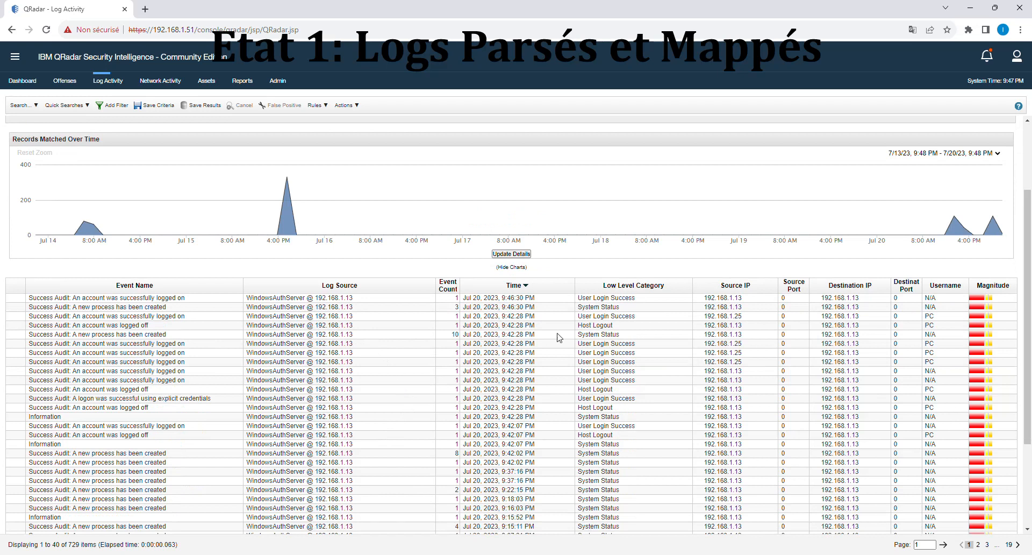
Step: Select the newest events down to the first explicit-credentials logon and open them in the DSM Editor
{"action": "left_click_drag", "start_coordinate": [315, 299], "coordinate": [329, 398]}
{"action": "left_click", "coordinate": [347, 105]}
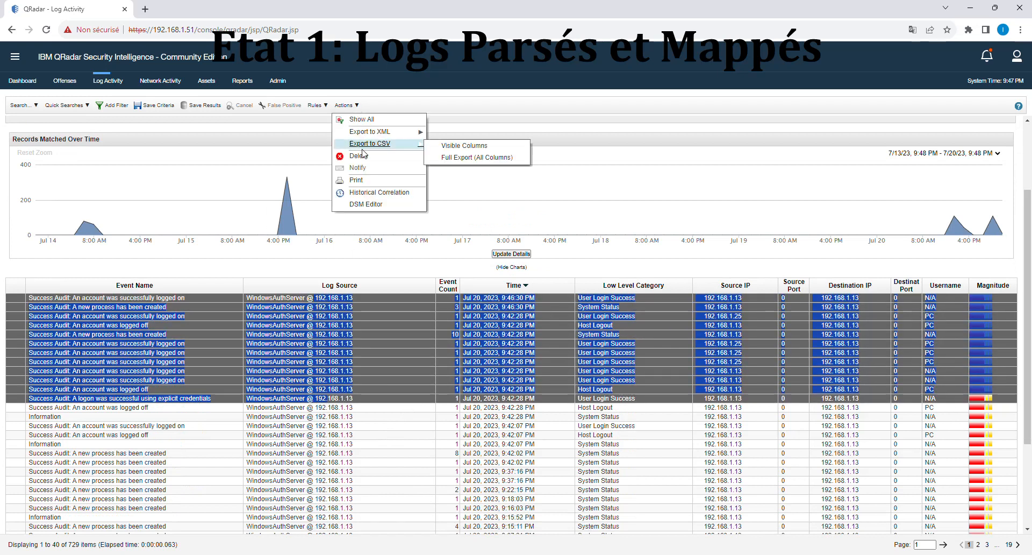
{"action": "left_click", "coordinate": [360, 204]}
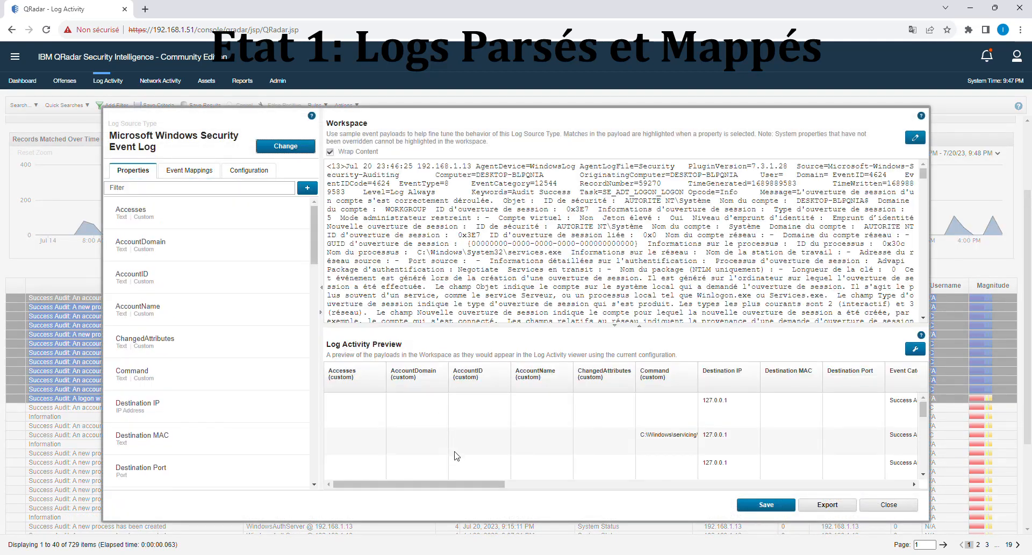
Step: Examine the Event Category, Low Level Category and QID columns of the parsed events in the Log Activity Preview, and close the DSM Editor
{"action": "left_click_drag", "start_coordinate": [464, 481], "coordinate": [585, 483]}
{"action": "left_click_drag", "start_coordinate": [432, 374], "coordinate": [504, 376]}
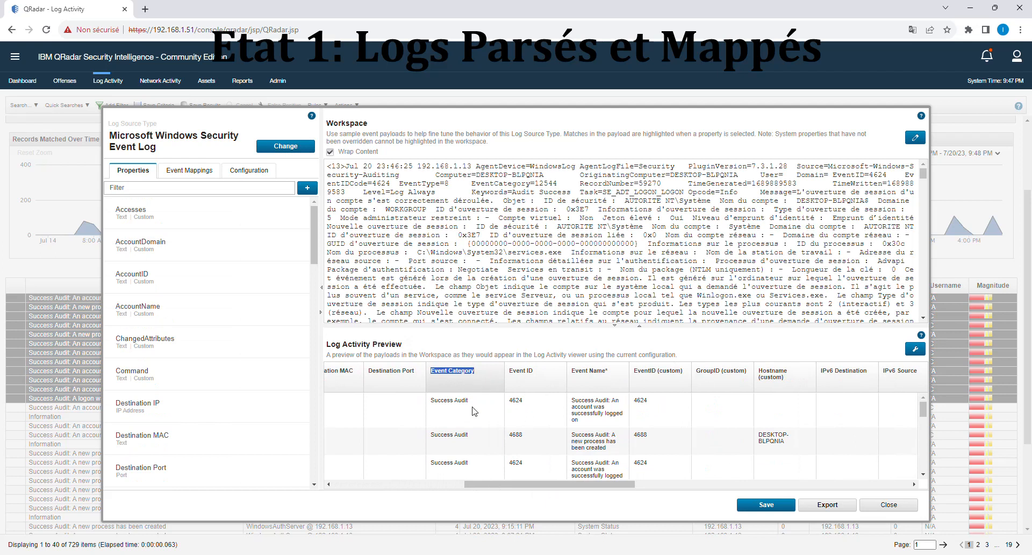
{"action": "left_click_drag", "start_coordinate": [511, 482], "coordinate": [670, 484]}
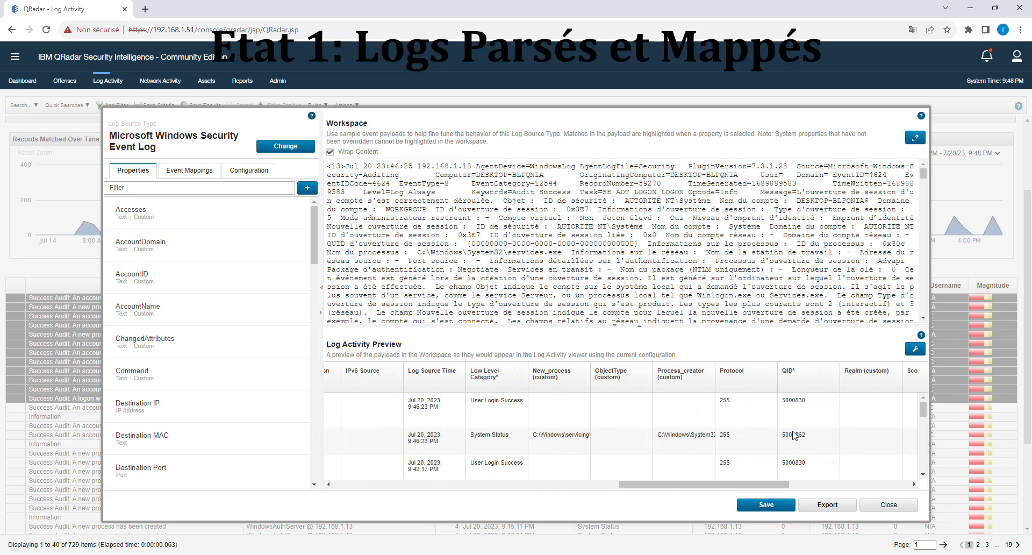
{"action": "double_click", "coordinate": [786, 404]}
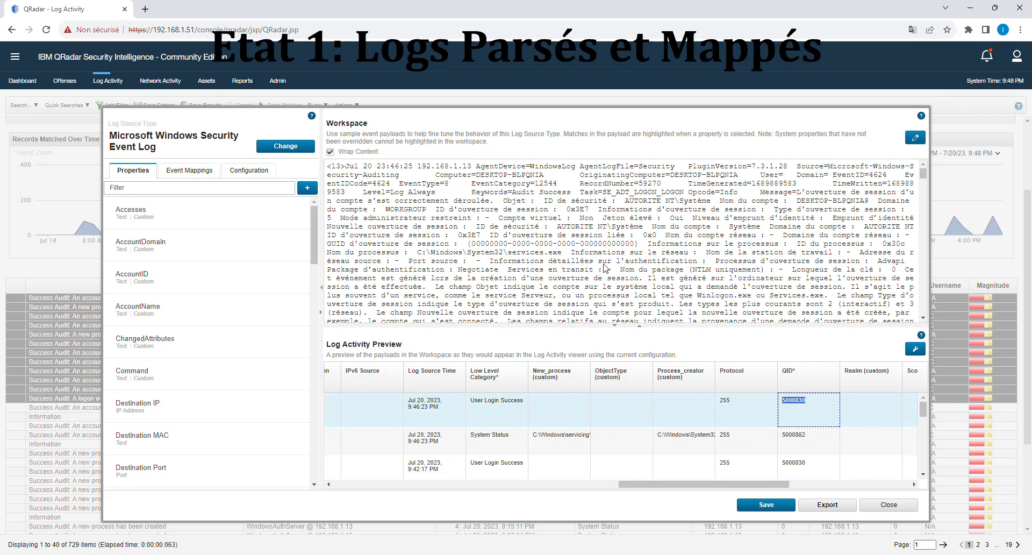
{"action": "left_click", "coordinate": [890, 506]}
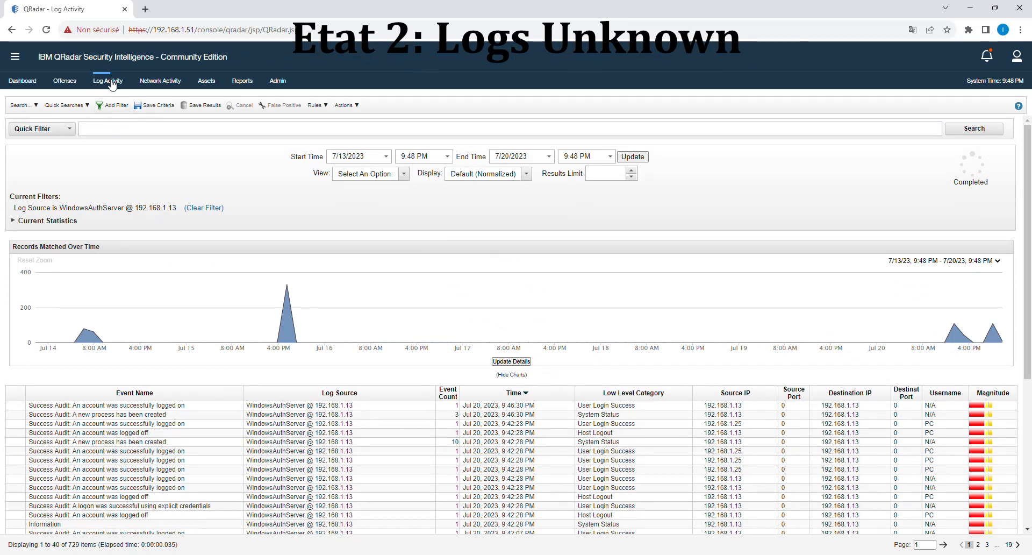
Step: Reset the log activity view and filter it to Category equals Unknown, with Any as the low level category
{"action": "left_click", "coordinate": [110, 81]}
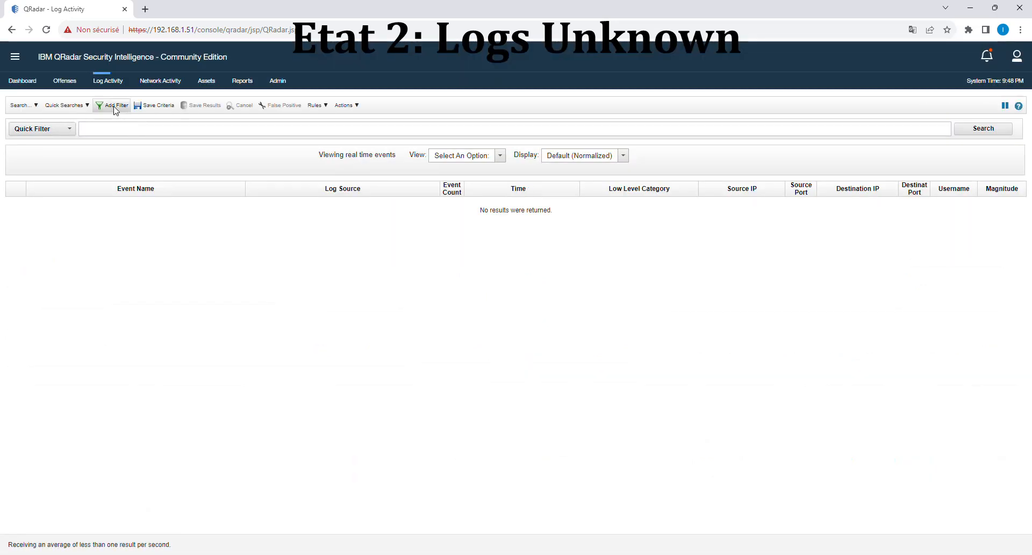
{"action": "left_click", "coordinate": [114, 106]}
{"action": "left_click_drag", "start_coordinate": [385, 326], "coordinate": [274, 316]}
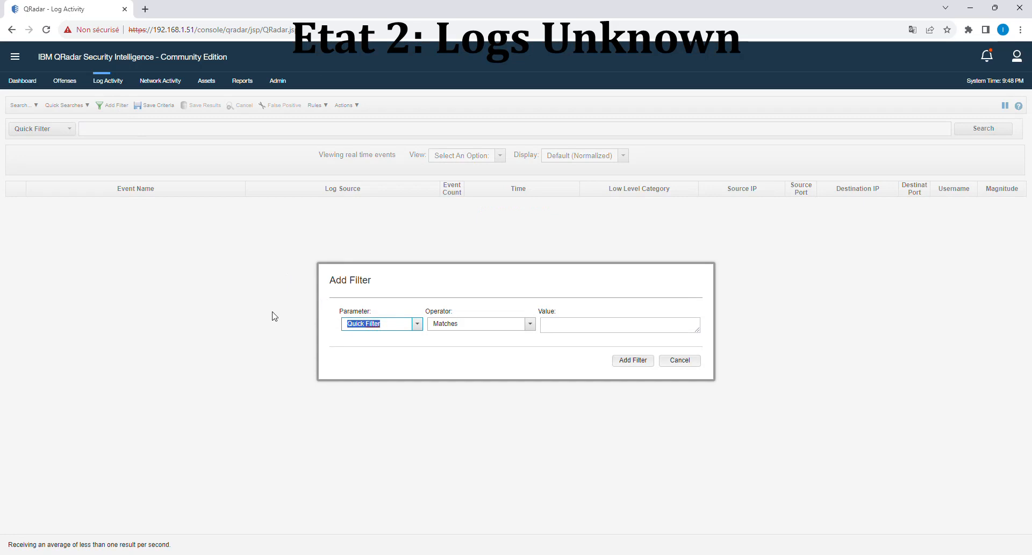
{"action": "type", "text": "categ"}
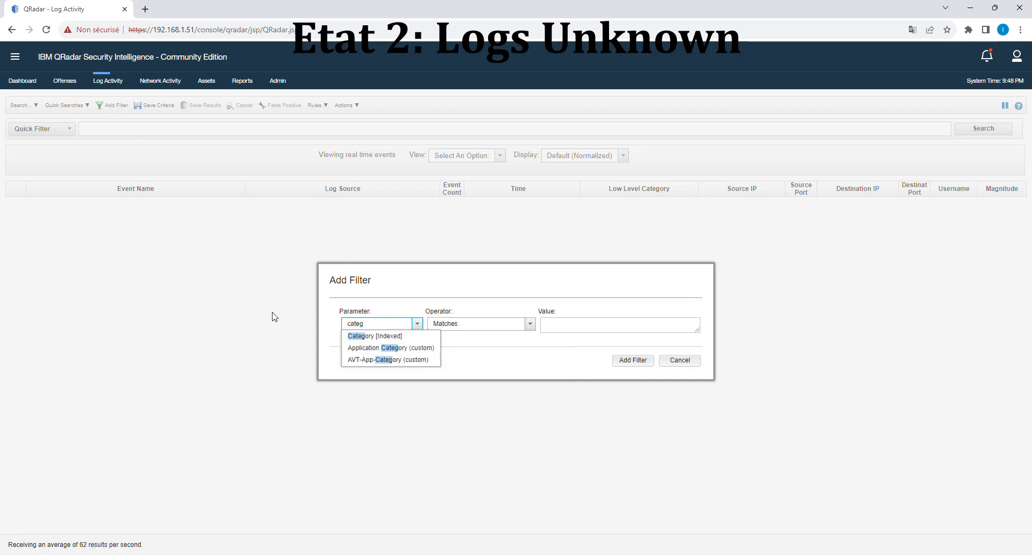
{"action": "left_click", "coordinate": [352, 335]}
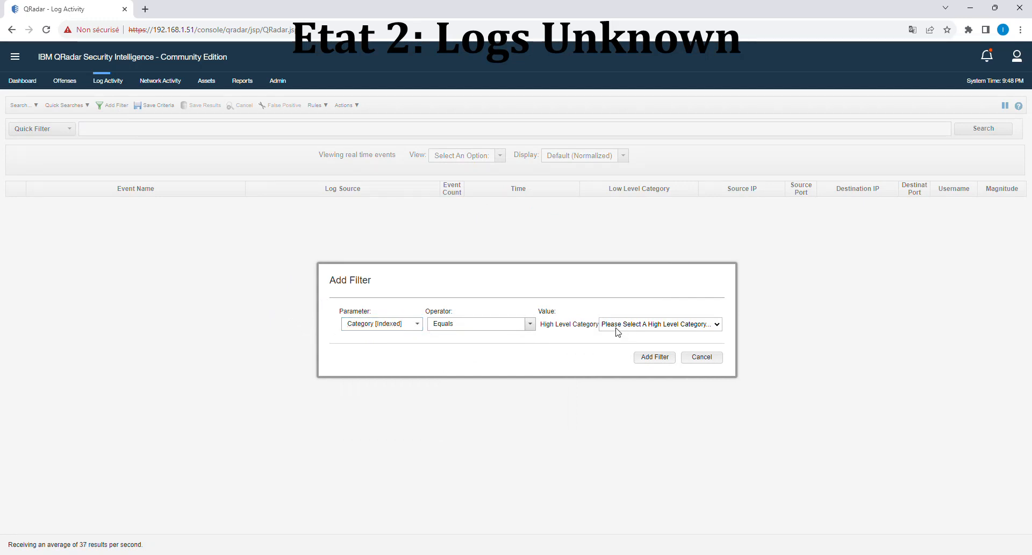
{"action": "left_click", "coordinate": [622, 482]}
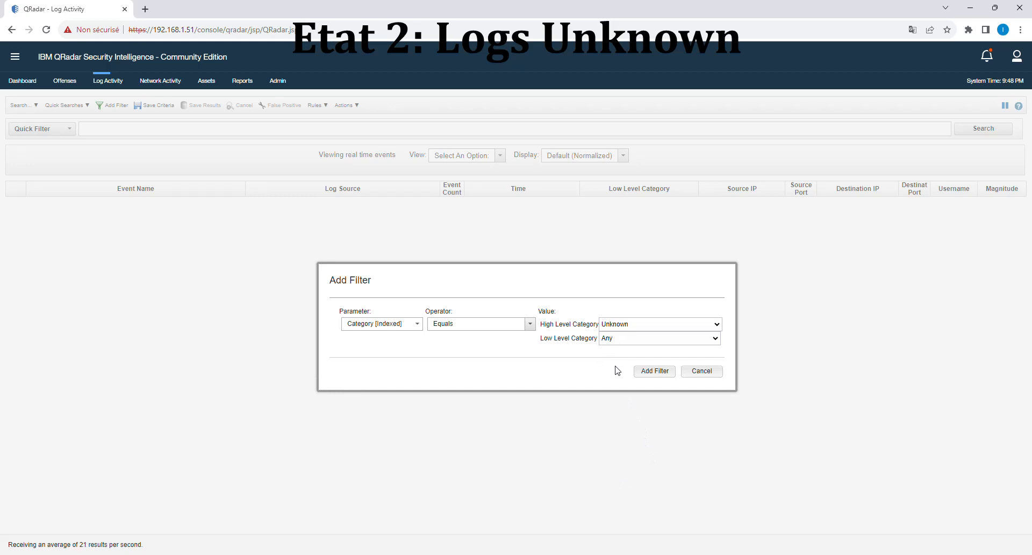
{"action": "left_click", "coordinate": [653, 372]}
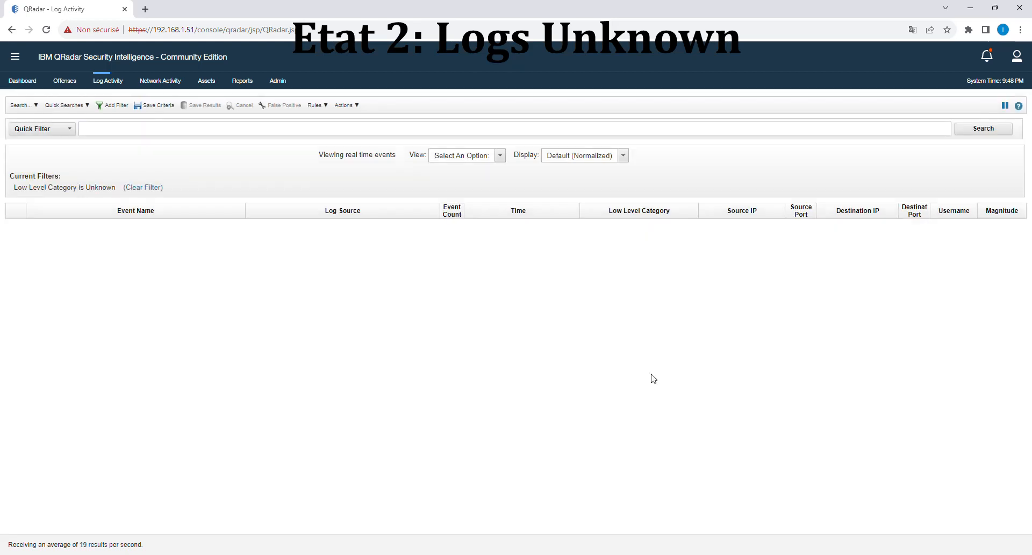
Step: Show past events using the Last 7 Days view and extend the search range back to a start date of 6/1/2023
{"action": "left_click", "coordinate": [500, 155]}
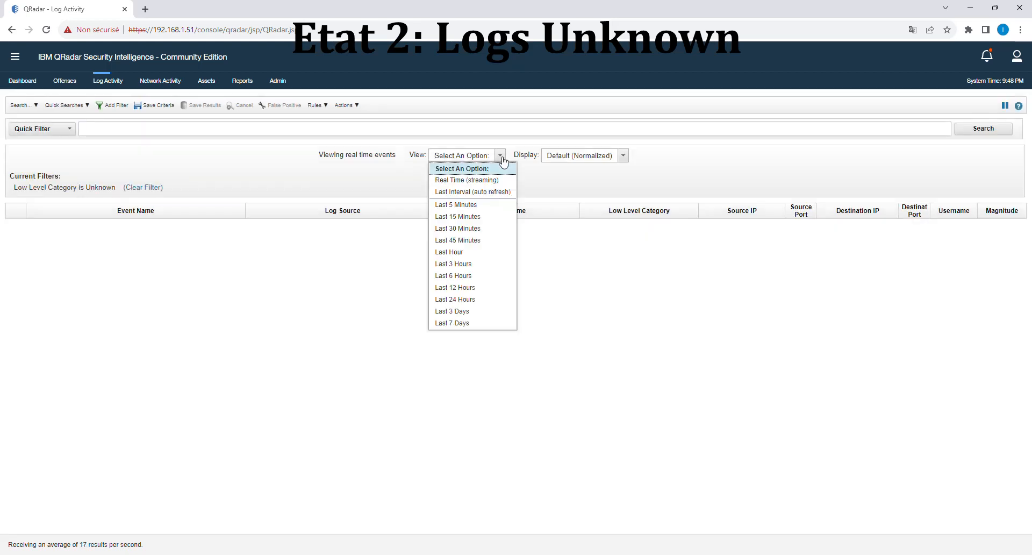
{"action": "left_click", "coordinate": [465, 324]}
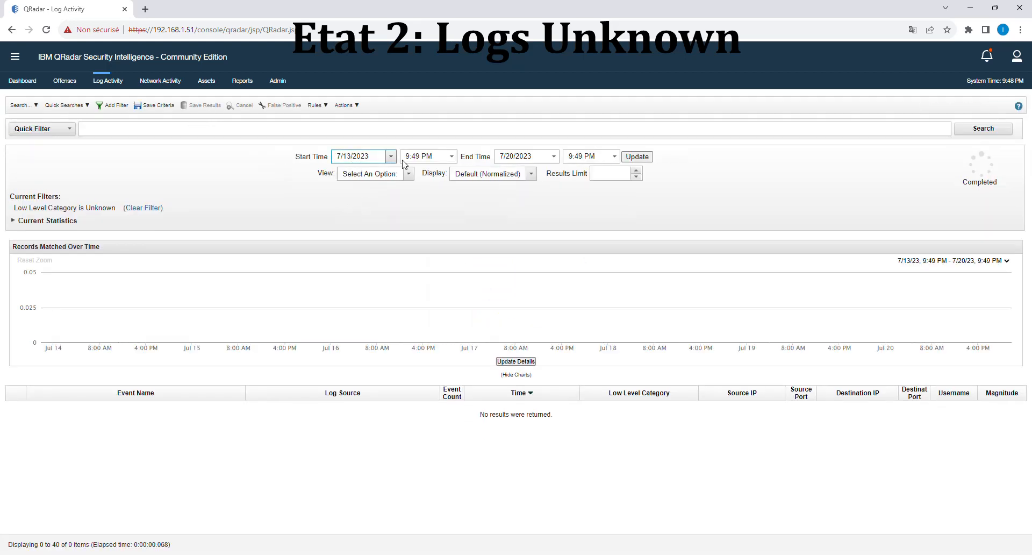
{"action": "left_click", "coordinate": [397, 158]}
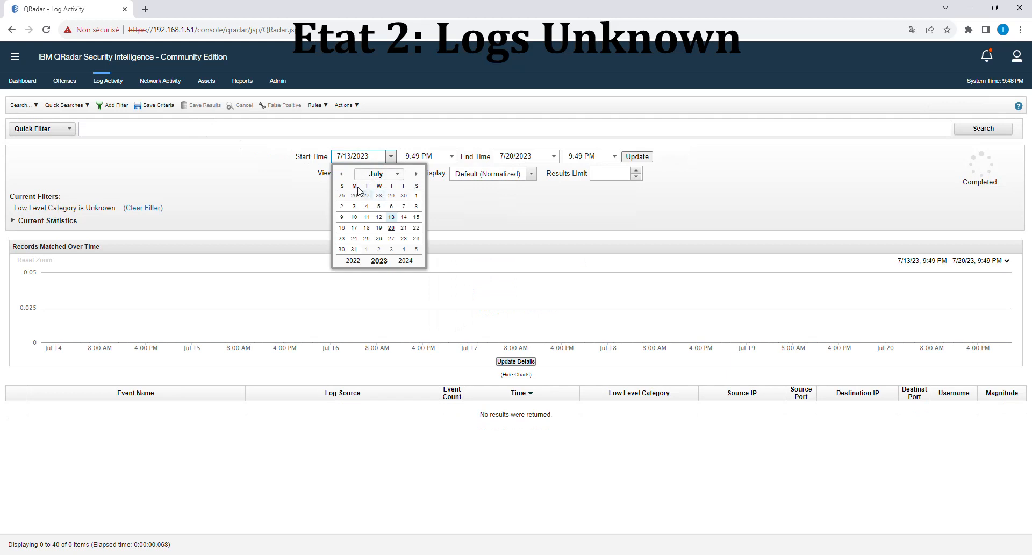
{"action": "left_click", "coordinate": [343, 174]}
{"action": "left_click", "coordinate": [391, 196]}
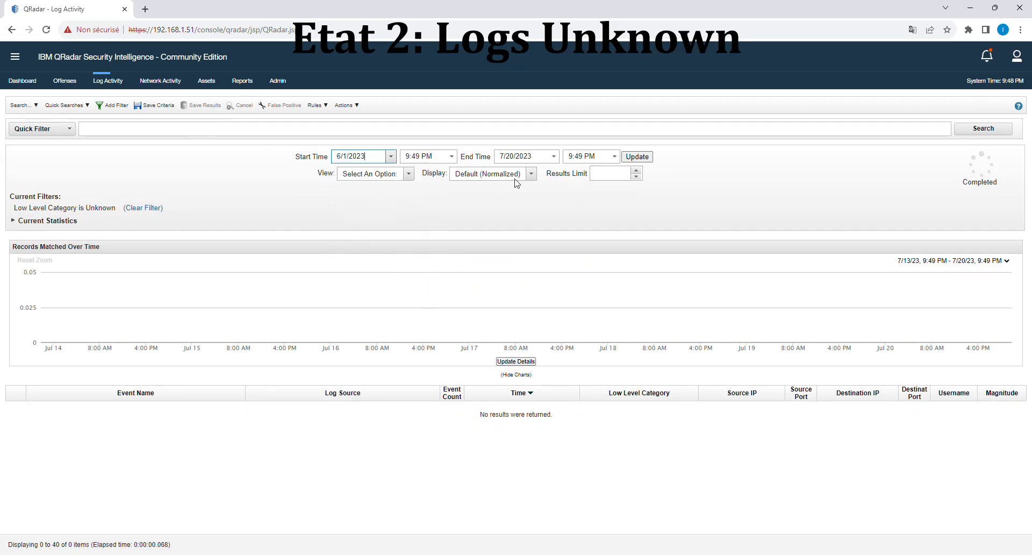
{"action": "left_click", "coordinate": [630, 157]}
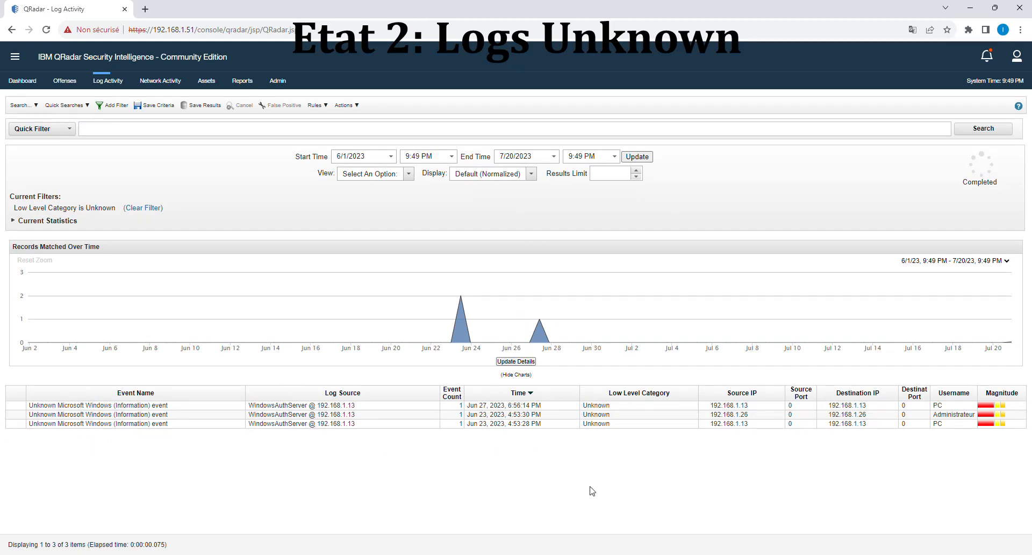
Step: Select all the Unknown Microsoft Windows (Information) events and open them in the DSM Editor
{"action": "left_click_drag", "start_coordinate": [524, 408], "coordinate": [517, 428]}
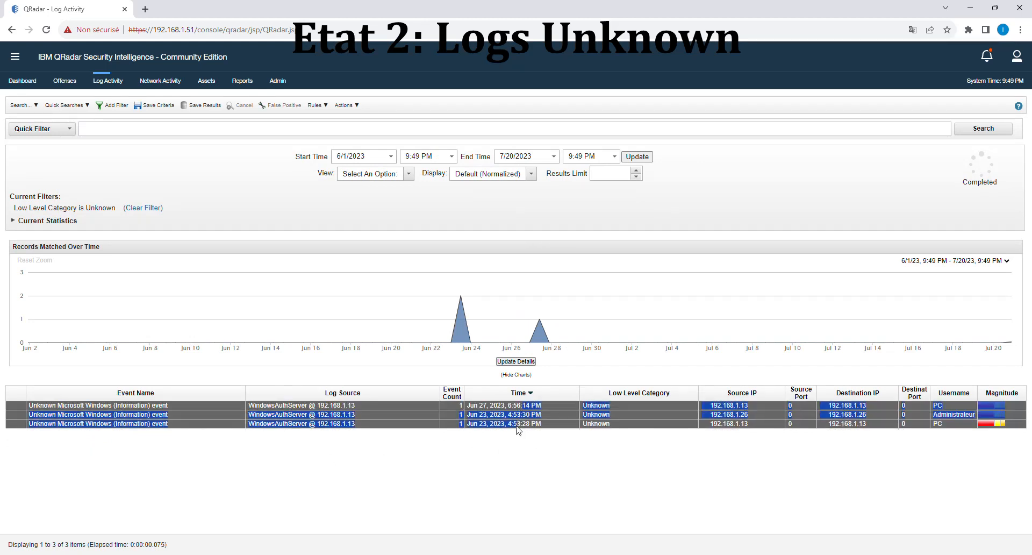
{"action": "left_click", "coordinate": [355, 109]}
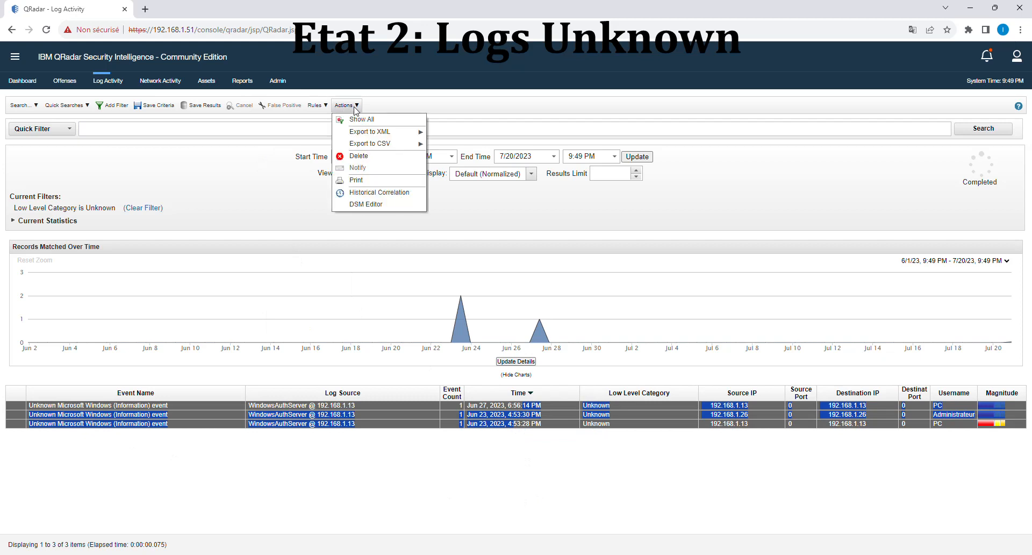
{"action": "left_click", "coordinate": [370, 209]}
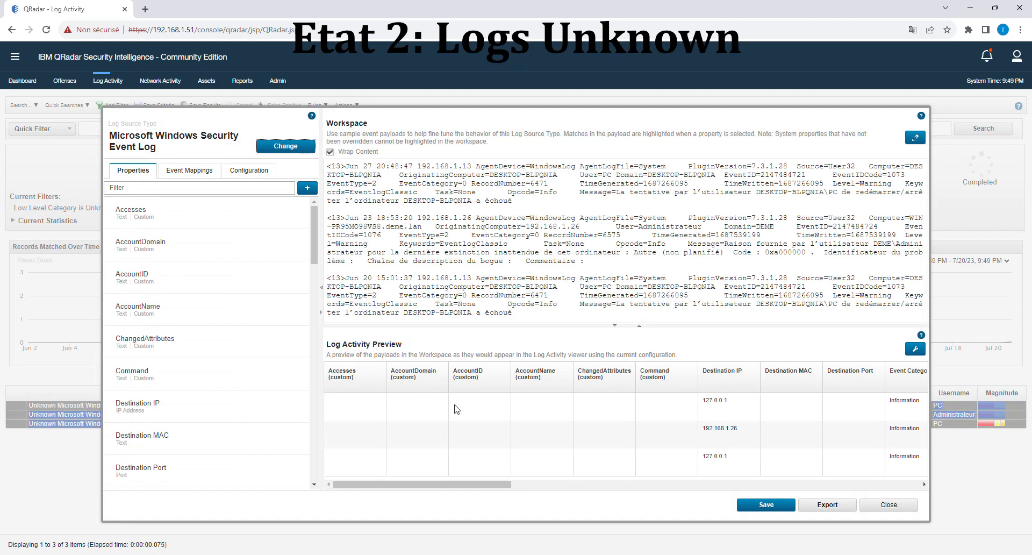
Step: Compare the Event Category, Event ID, Low Level Category and QID columns of the unknown events in the preview, and close the DSM Editor
{"action": "left_click_drag", "start_coordinate": [476, 480], "coordinate": [585, 500]}
{"action": "scroll", "coordinate": [575, 401], "scroll_direction": "right", "scroll_amount": 1}
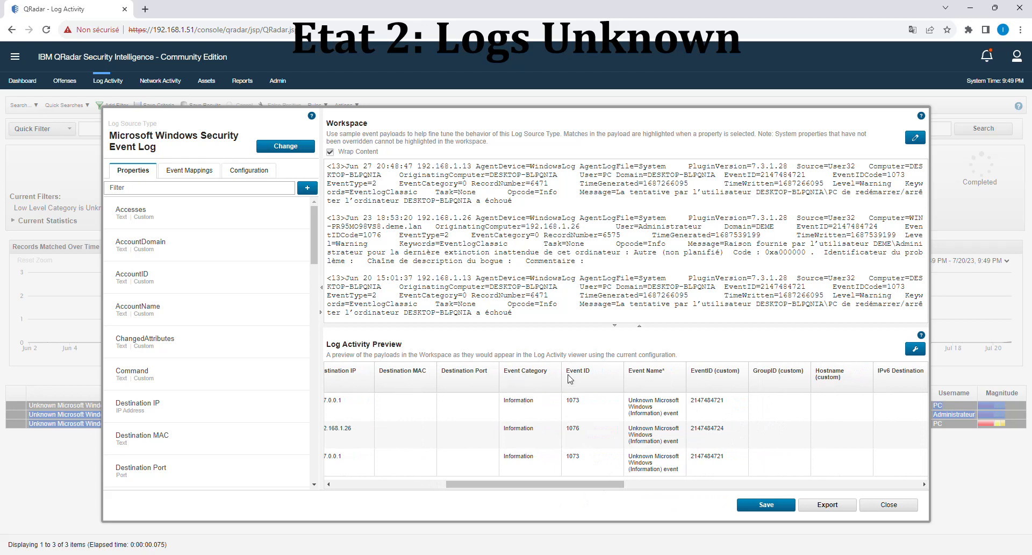
{"action": "left_click_drag", "start_coordinate": [602, 485], "coordinate": [793, 492]}
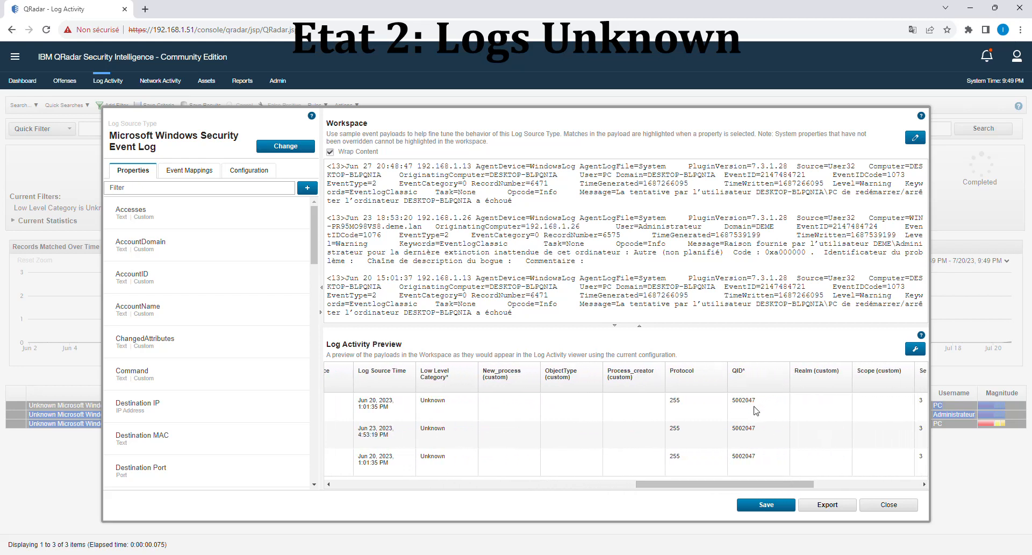
{"action": "left_click_drag", "start_coordinate": [683, 485], "coordinate": [567, 486]}
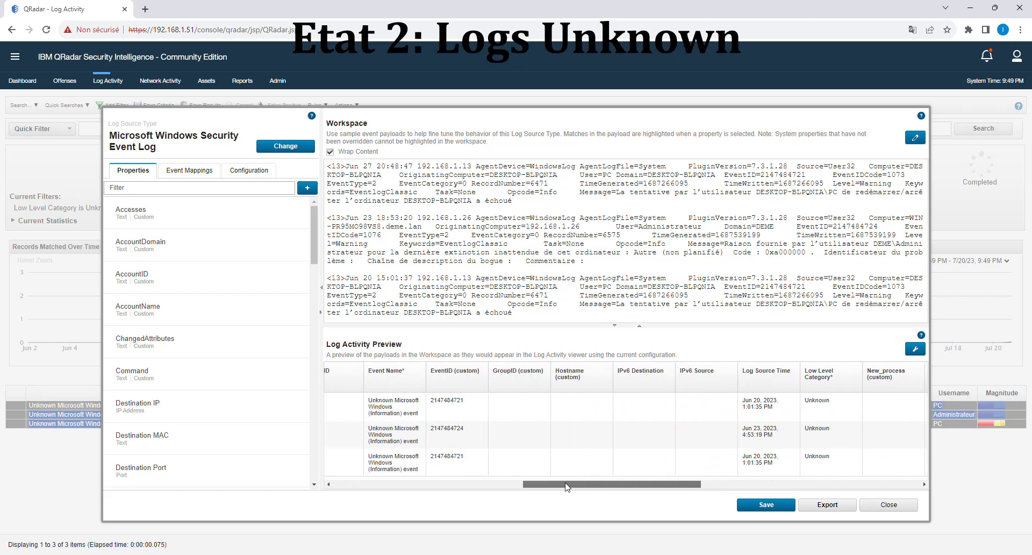
{"action": "left_click_drag", "start_coordinate": [672, 484], "coordinate": [643, 485]}
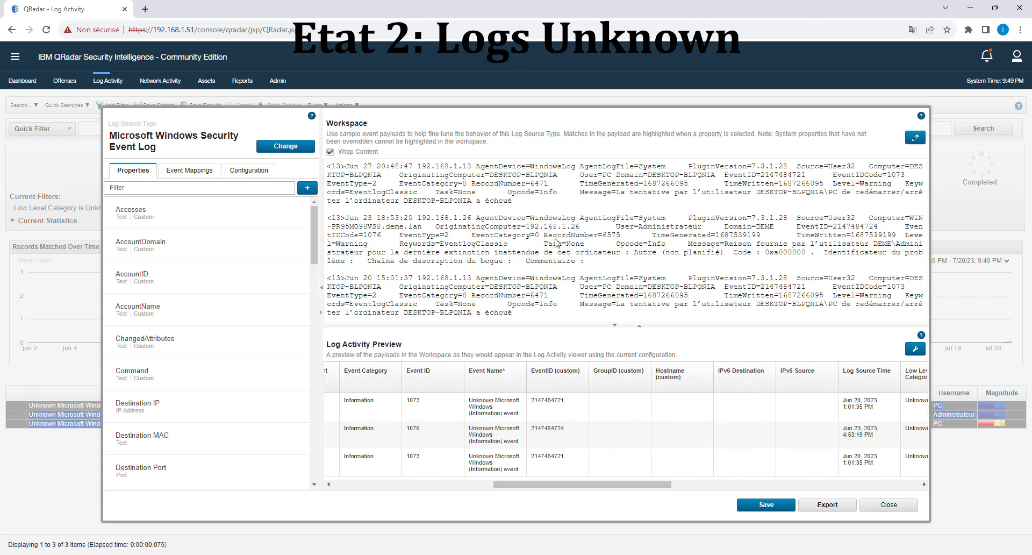
{"action": "left_click", "coordinate": [902, 506]}
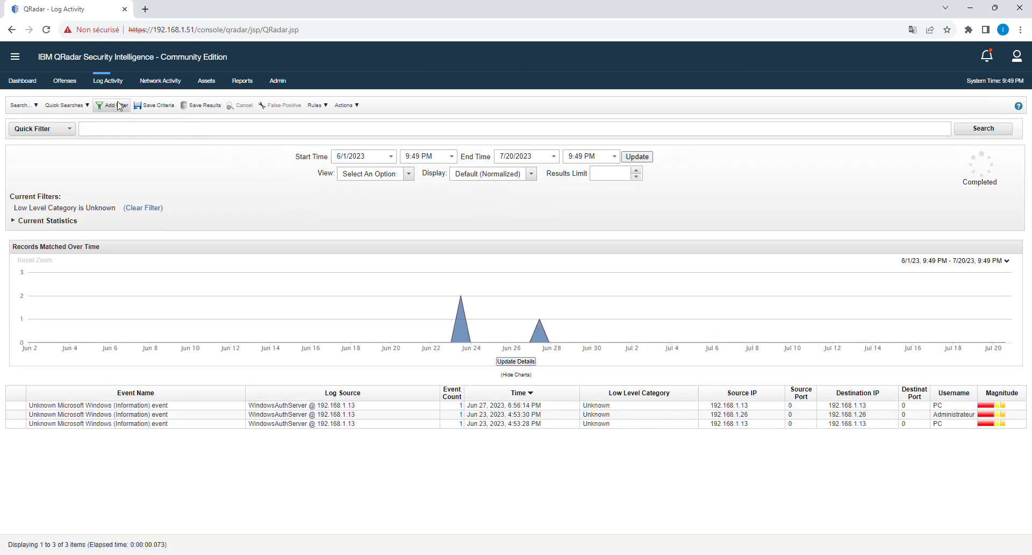
Step: Reset the log activity view and filter it to Category equals Unknown, with Stored as the low level category
{"action": "left_click", "coordinate": [112, 82]}
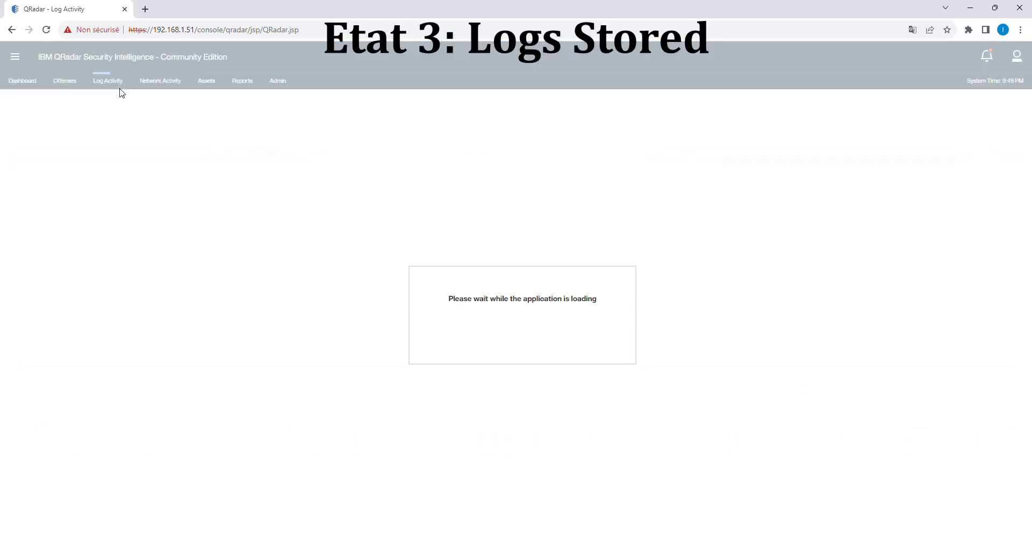
{"action": "left_click", "coordinate": [112, 106]}
{"action": "left_click_drag", "start_coordinate": [391, 325], "coordinate": [222, 311]}
{"action": "type", "text": "cate"}
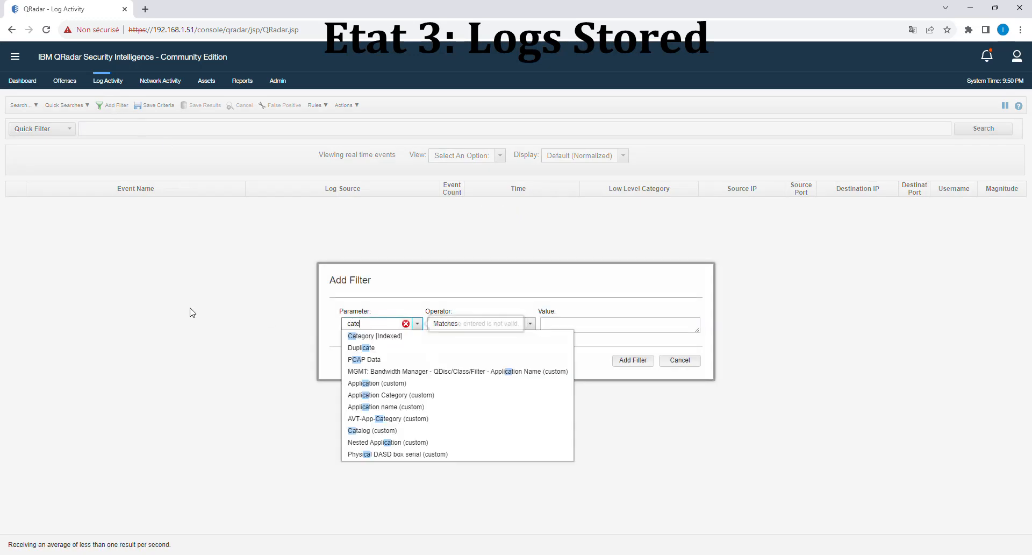
{"action": "left_click", "coordinate": [383, 336]}
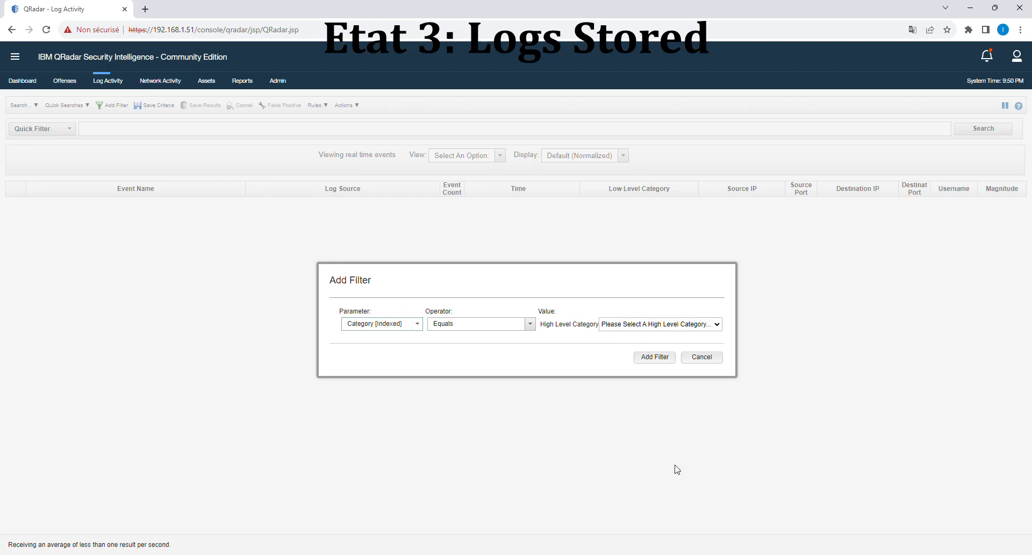
{"action": "left_click", "coordinate": [639, 483]}
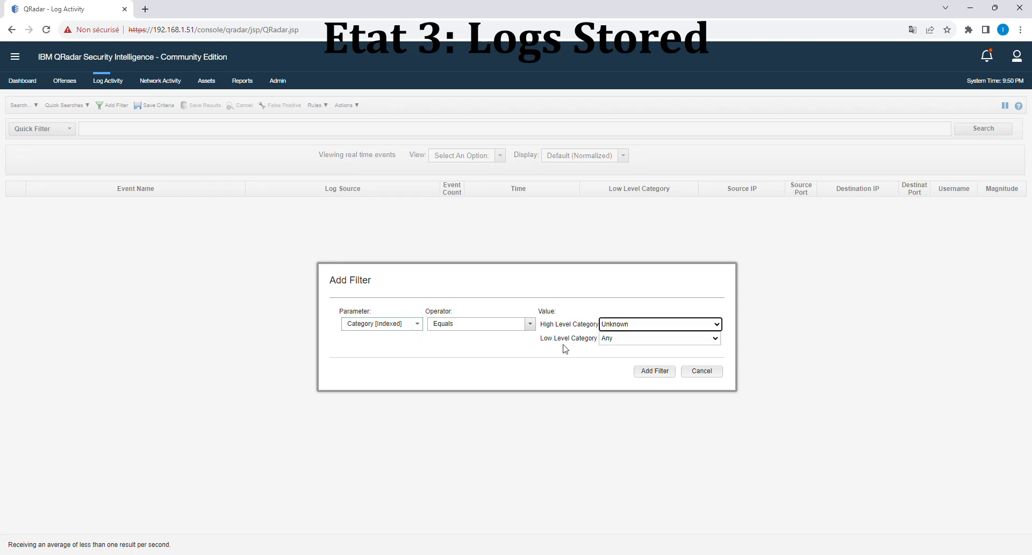
{"action": "left_click", "coordinate": [619, 364]}
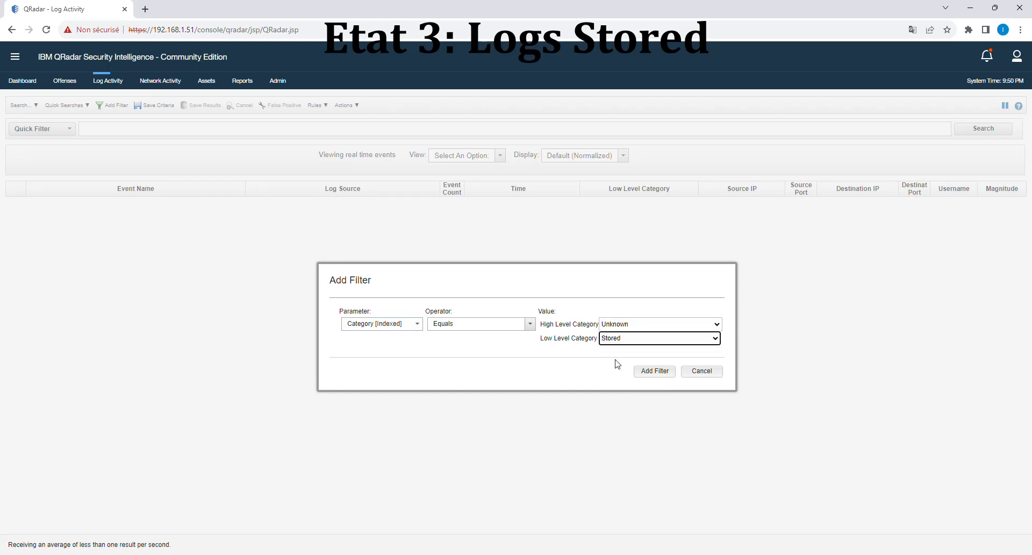
{"action": "left_click", "coordinate": [655, 370]}
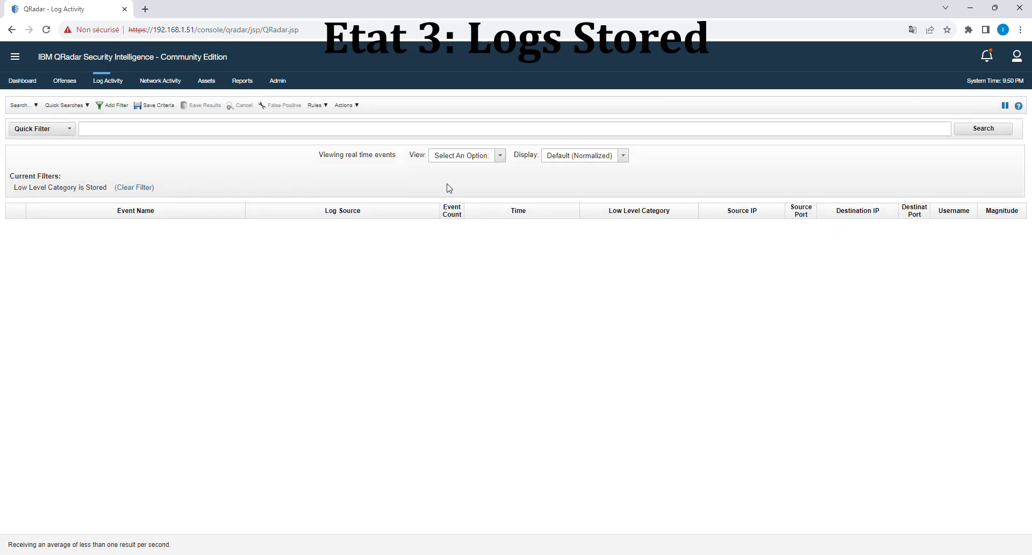
Step: Show the stored events from the Last 7 Days and look through the event list
{"action": "left_click", "coordinate": [496, 160]}
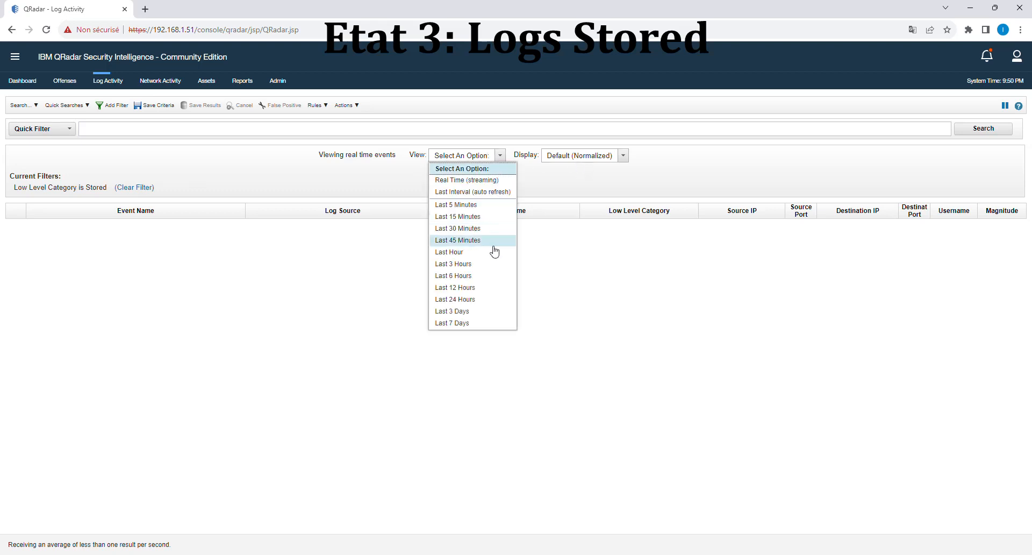
{"action": "left_click", "coordinate": [467, 324]}
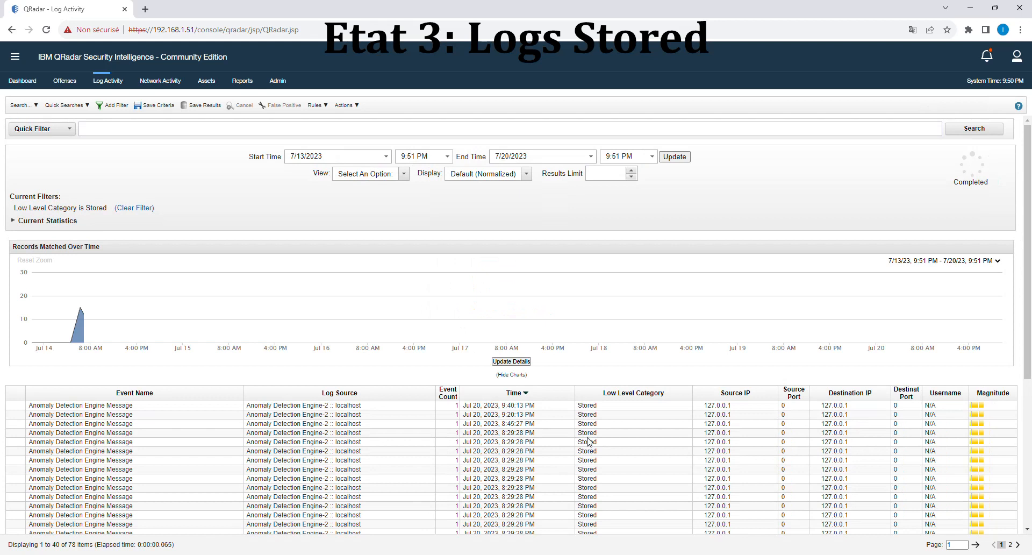
{"action": "scroll", "coordinate": [590, 442], "scroll_direction": "down", "scroll_amount": 2}
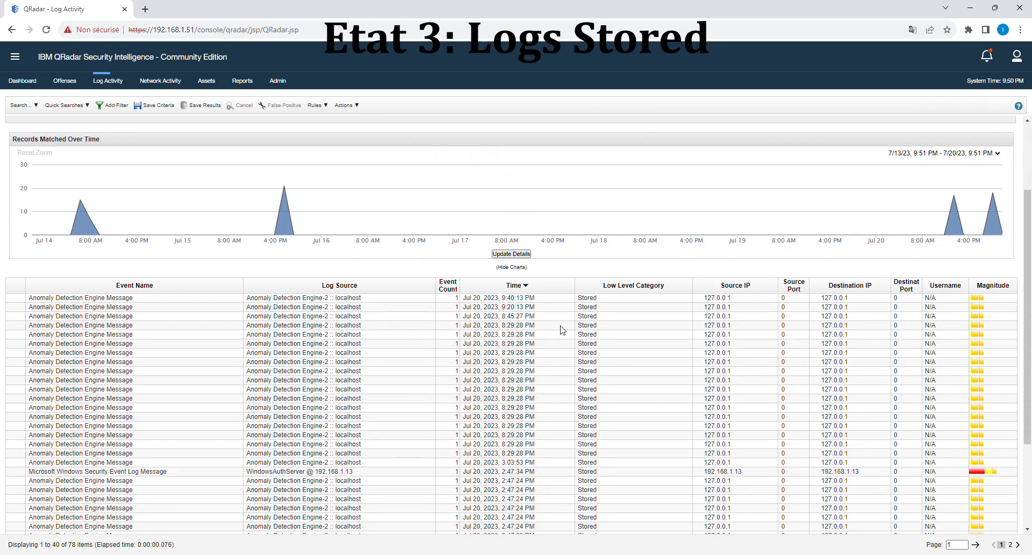
{"action": "left_click_drag", "start_coordinate": [595, 299], "coordinate": [607, 398]}
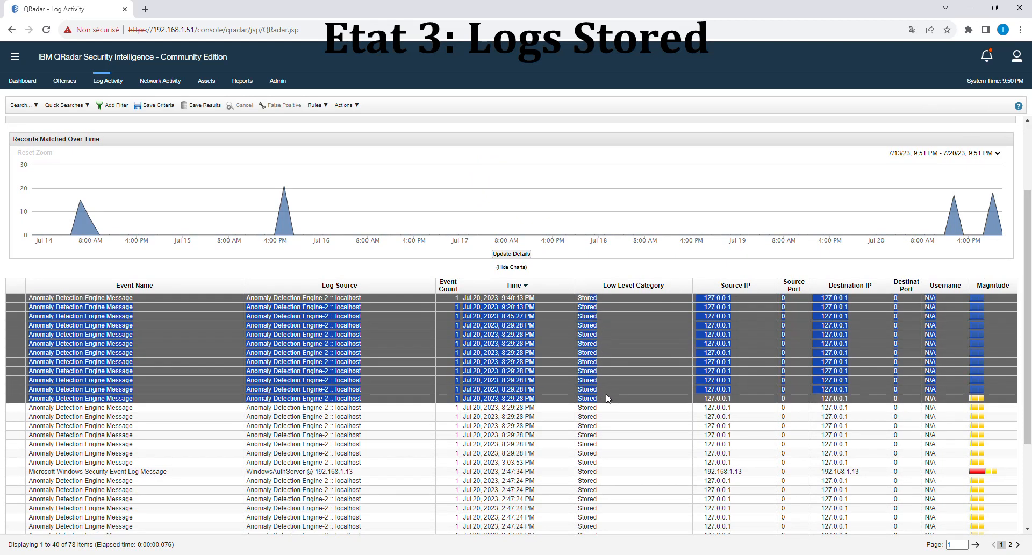
{"action": "left_click", "coordinate": [354, 106]}
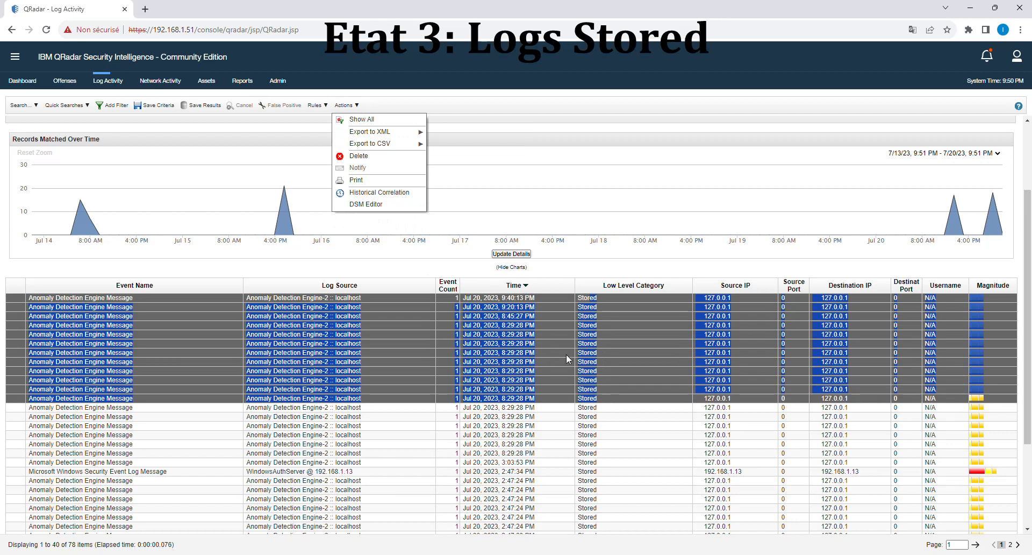
{"action": "left_click", "coordinate": [581, 350]}
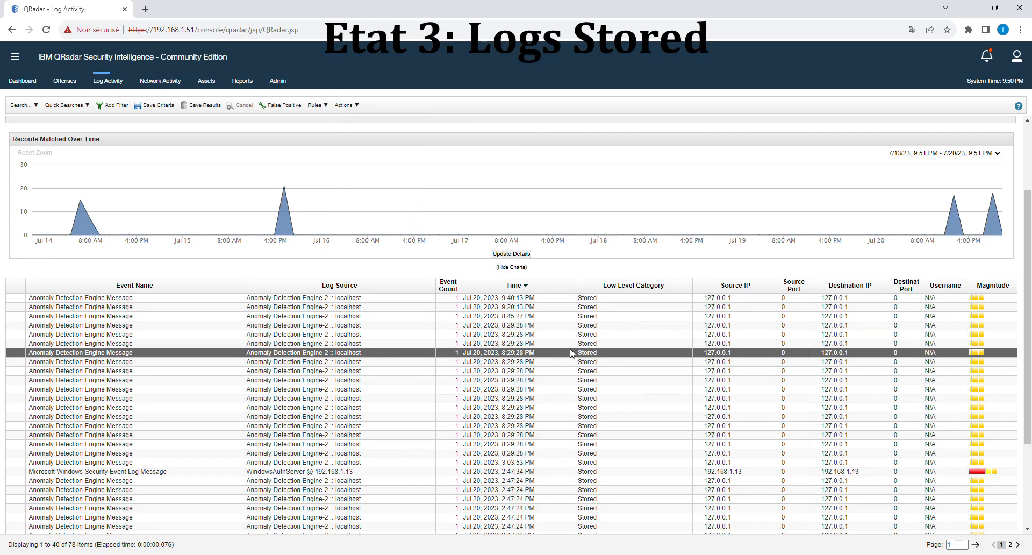
Step: Select the stored Microsoft Windows Security Event Log Message event and open it in the DSM Editor
{"action": "left_click", "coordinate": [586, 473]}
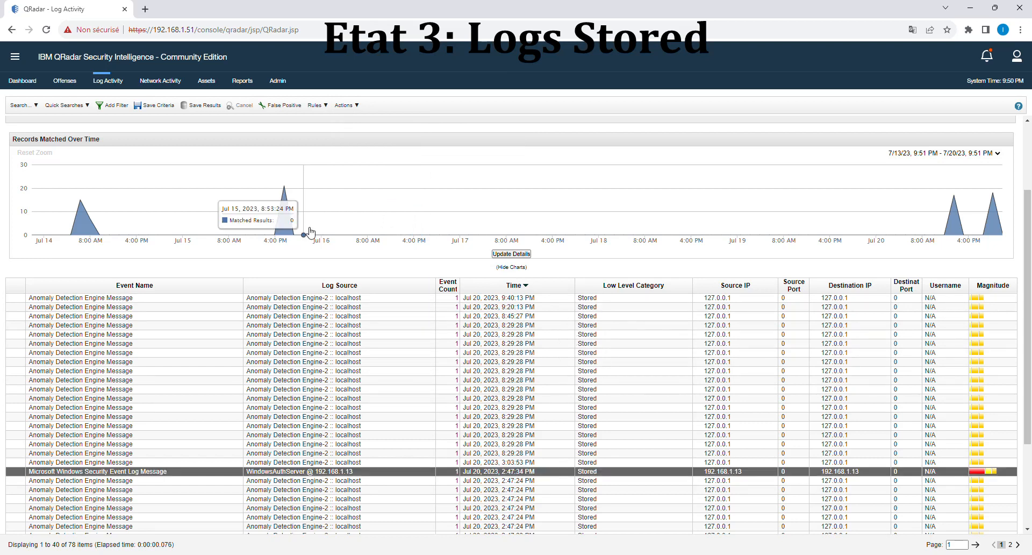
{"action": "left_click", "coordinate": [346, 105]}
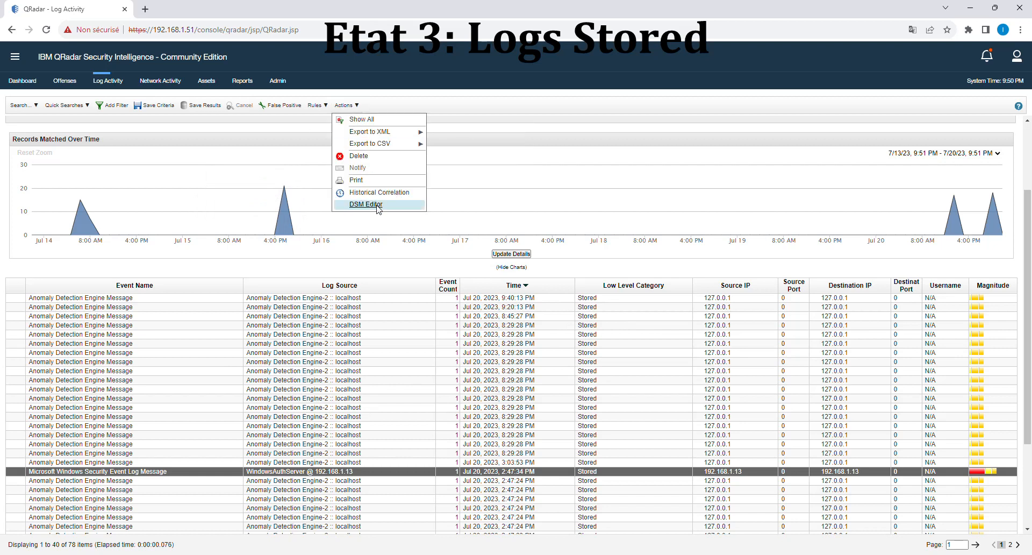
{"action": "left_click", "coordinate": [377, 205]}
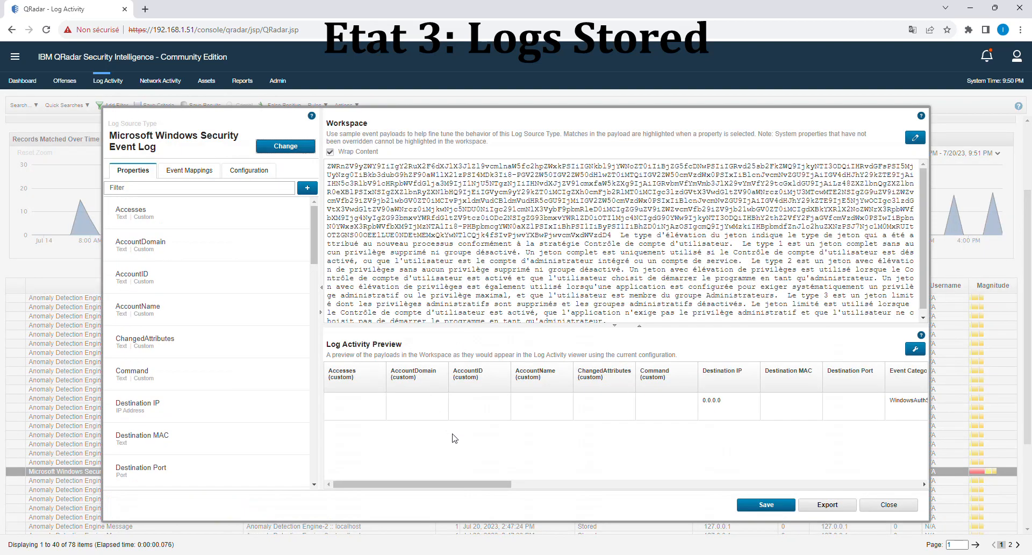
Step: Examine the Event Category, Event ID, Low Level Category and QID columns of the stored event in the preview, and close the DSM Editor
{"action": "left_click_drag", "start_coordinate": [477, 484], "coordinate": [603, 499]}
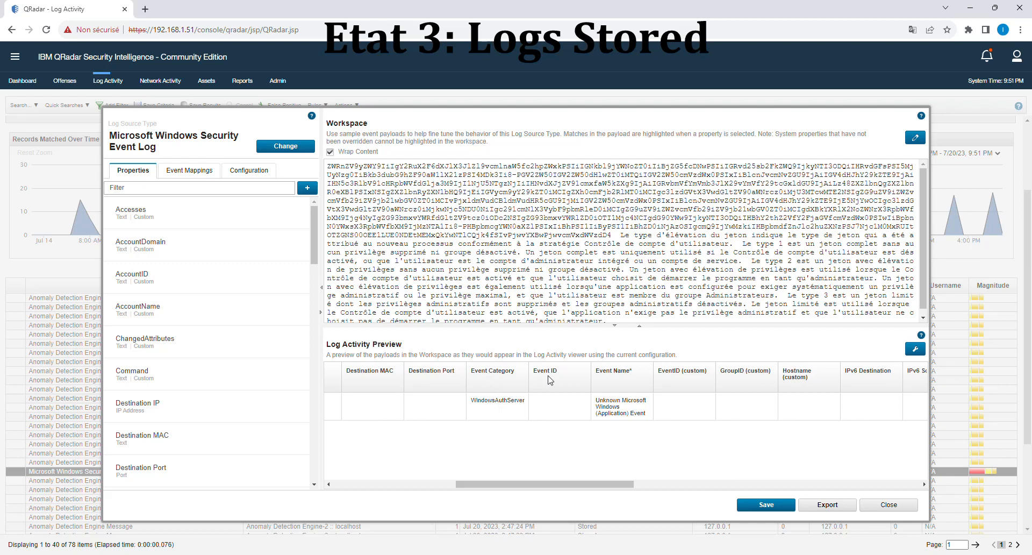
{"action": "left_click_drag", "start_coordinate": [573, 484], "coordinate": [752, 504]}
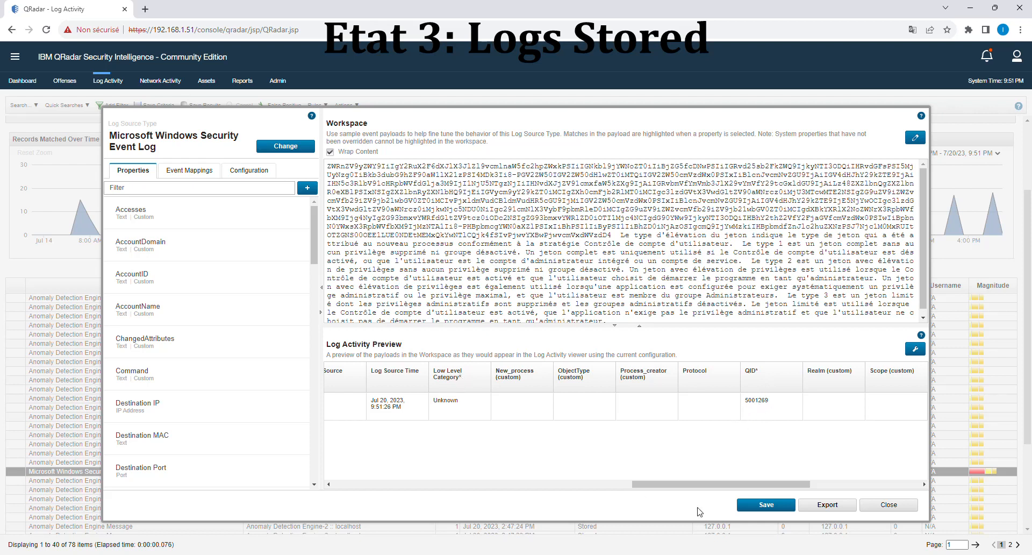
{"action": "left_click_drag", "start_coordinate": [684, 487], "coordinate": [657, 495]}
{"action": "left_click", "coordinate": [897, 505]}
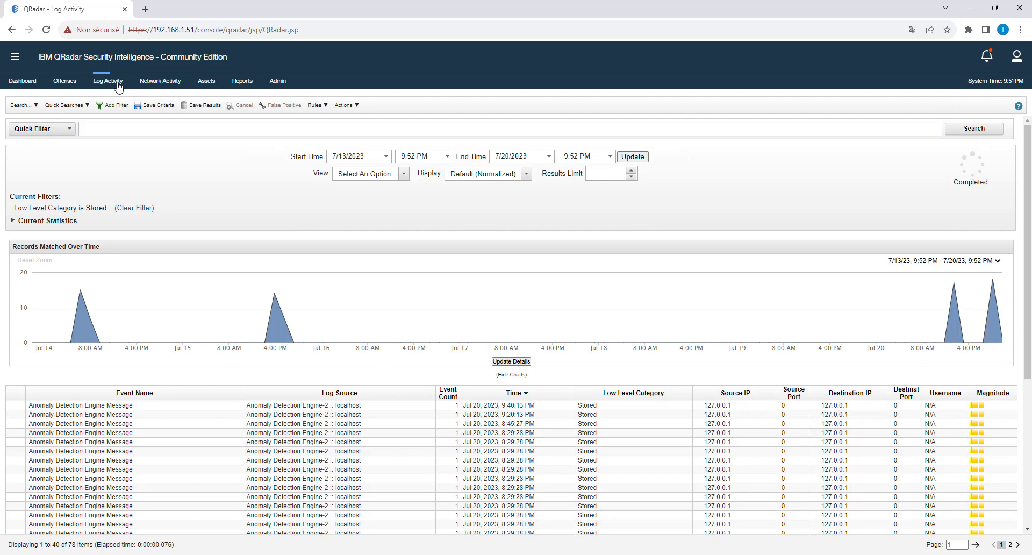
Step: Reset the log activity view and filter it to Log Source equals SIM Generic Log DSM-7 :: localhost
{"action": "left_click", "coordinate": [119, 87]}
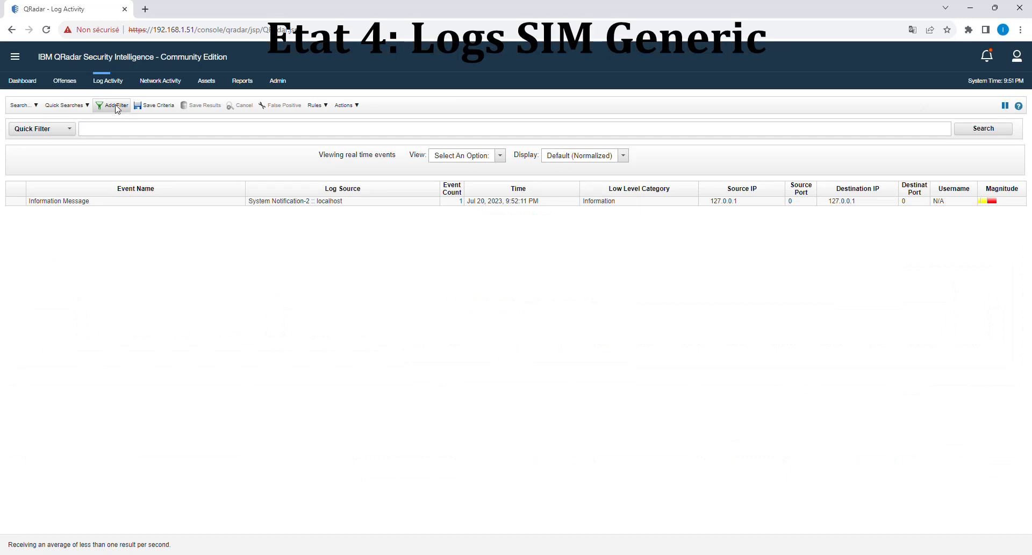
{"action": "left_click", "coordinate": [114, 106]}
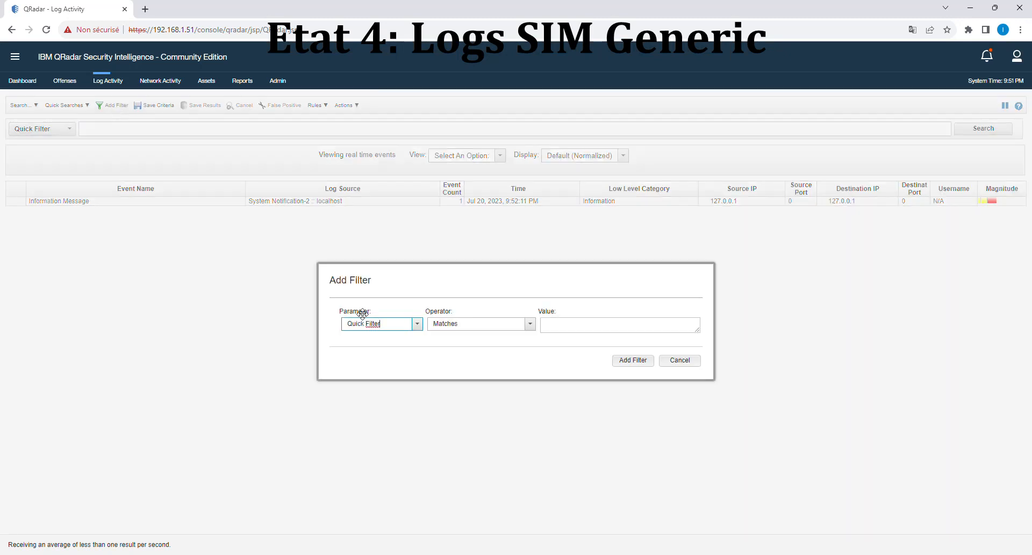
{"action": "left_click_drag", "start_coordinate": [390, 326], "coordinate": [285, 309]}
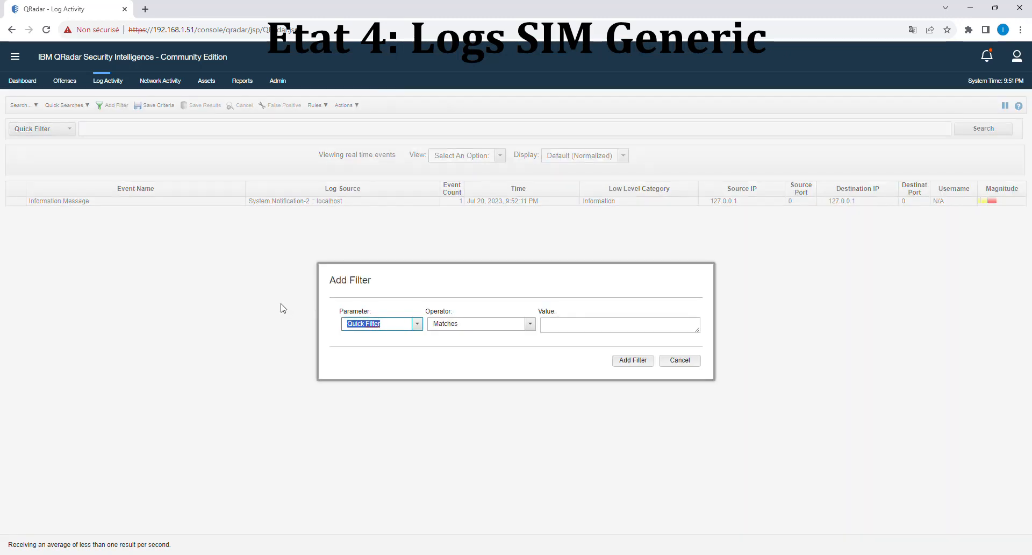
{"action": "type", "text": "log"}
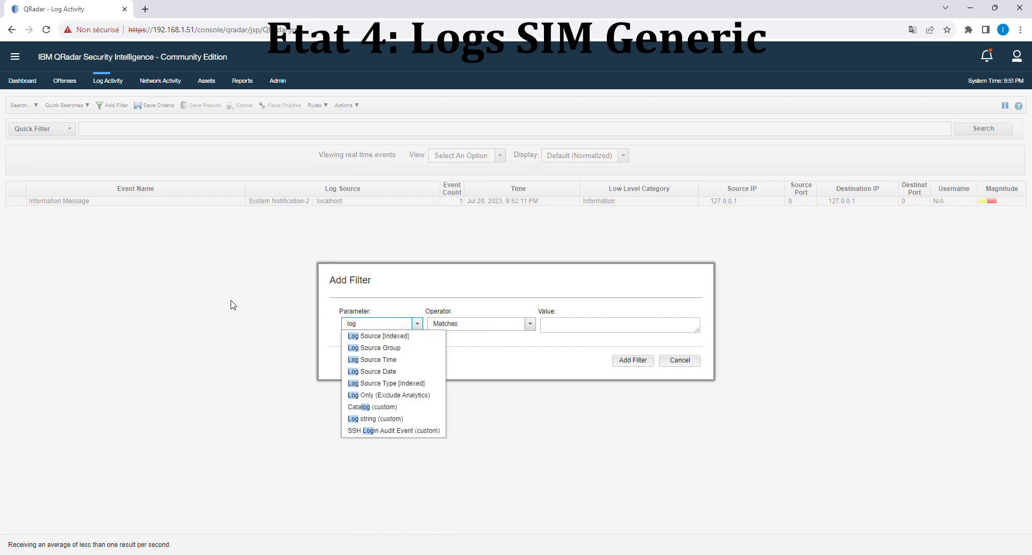
{"action": "left_click", "coordinate": [355, 336]}
{"action": "left_click", "coordinate": [648, 340]}
{"action": "type", "text": "sim"}
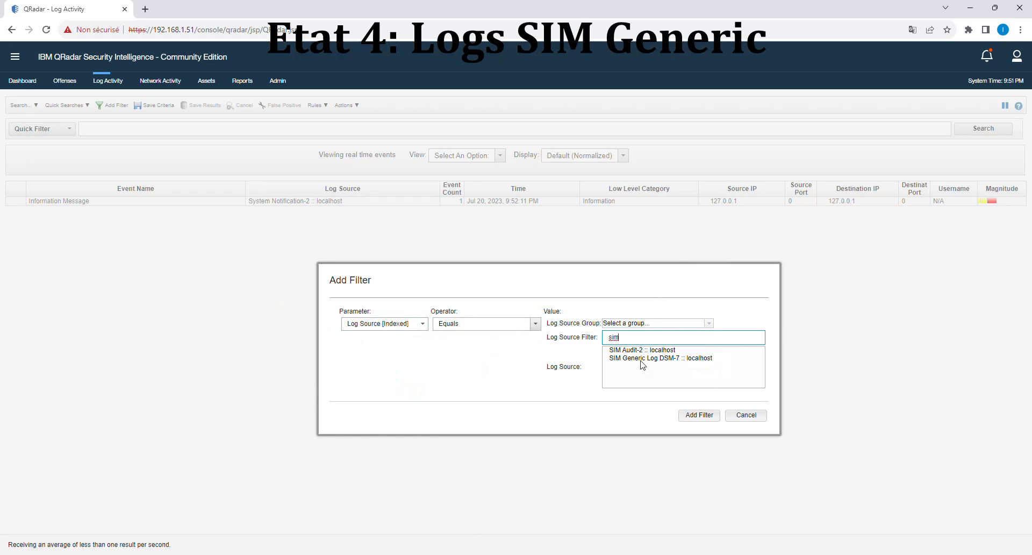
{"action": "left_click", "coordinate": [642, 362]}
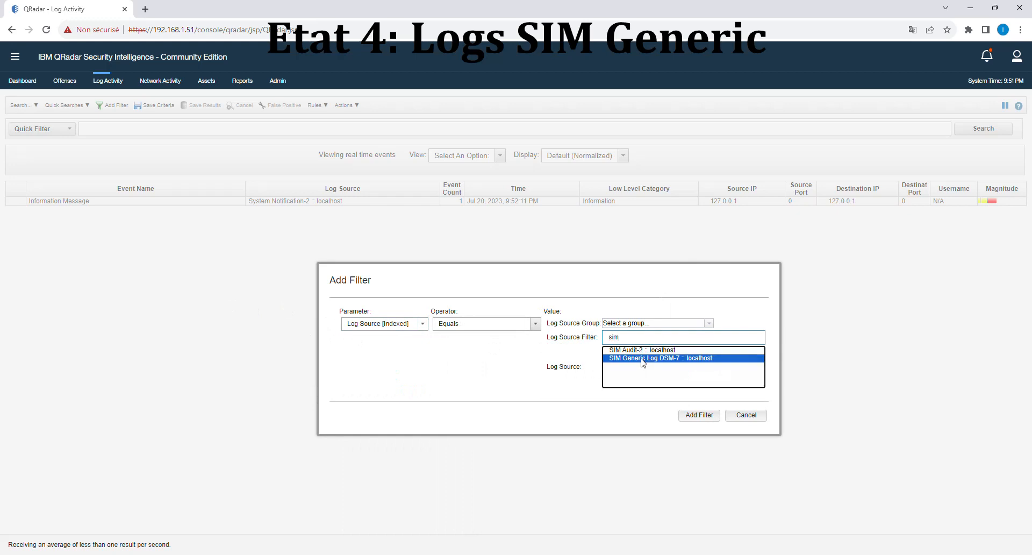
{"action": "left_click", "coordinate": [706, 417]}
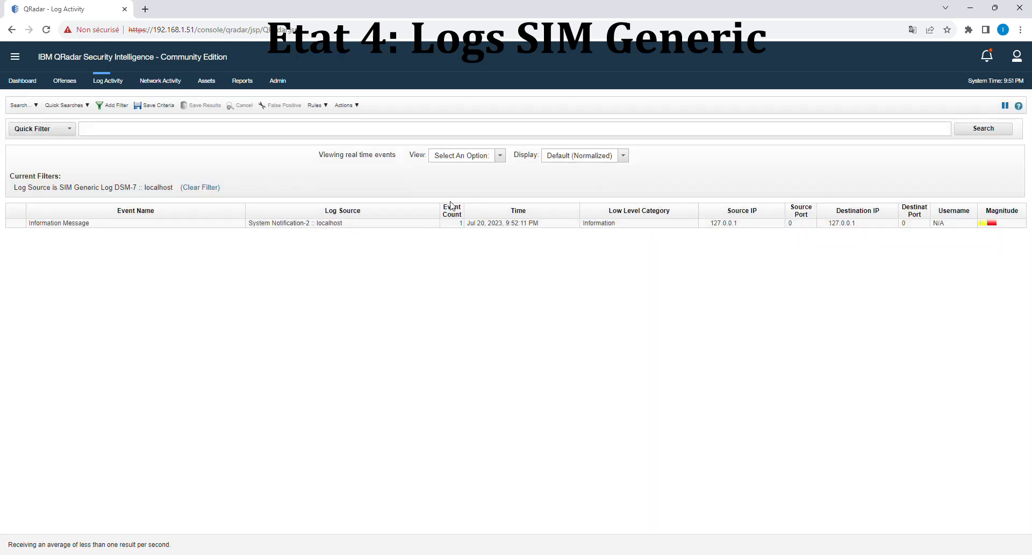
Step: Show the SIM Generic events from the Last 7 Days and select the Unknown log event rows from 9:47:41 PM back to 4:04:46 PM
{"action": "left_click", "coordinate": [500, 155]}
{"action": "left_click", "coordinate": [463, 323]}
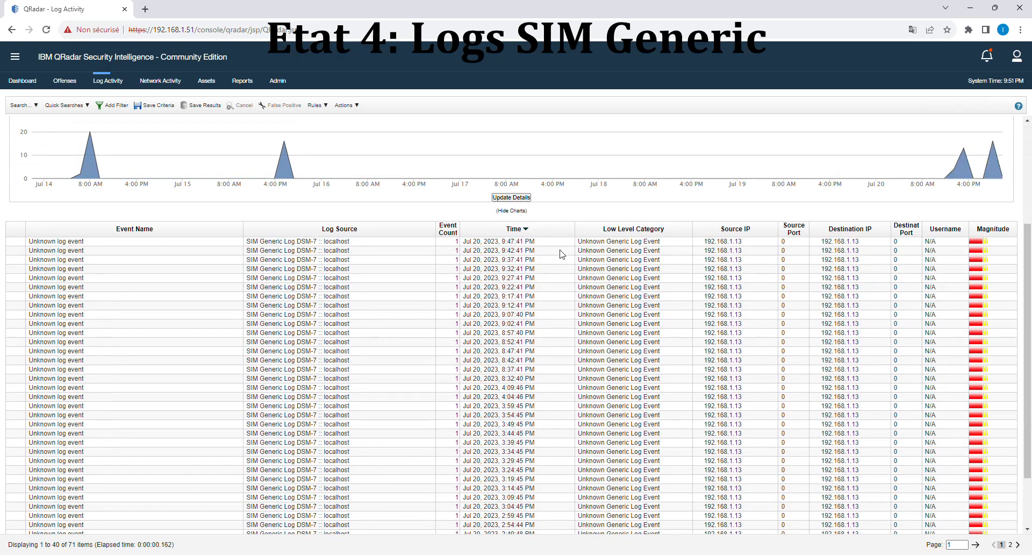
{"action": "left_click_drag", "start_coordinate": [578, 242], "coordinate": [611, 401]}
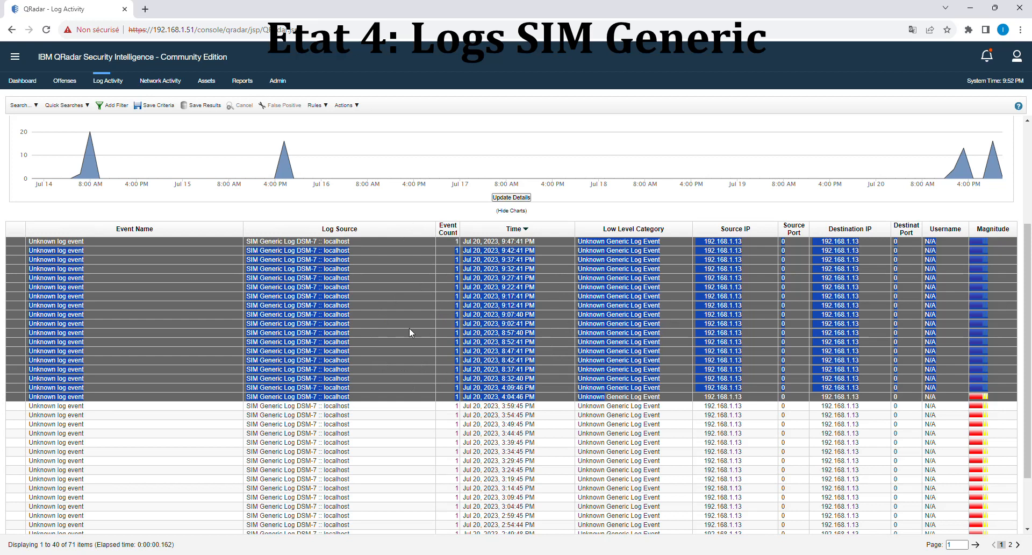
{"action": "scroll", "coordinate": [433, 357], "scroll_direction": "up", "scroll_amount": 2}
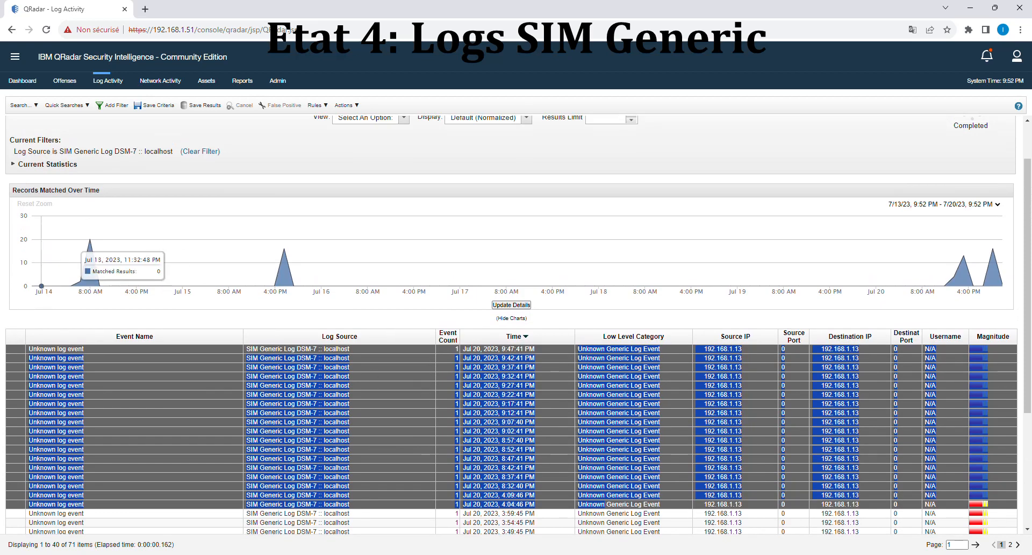